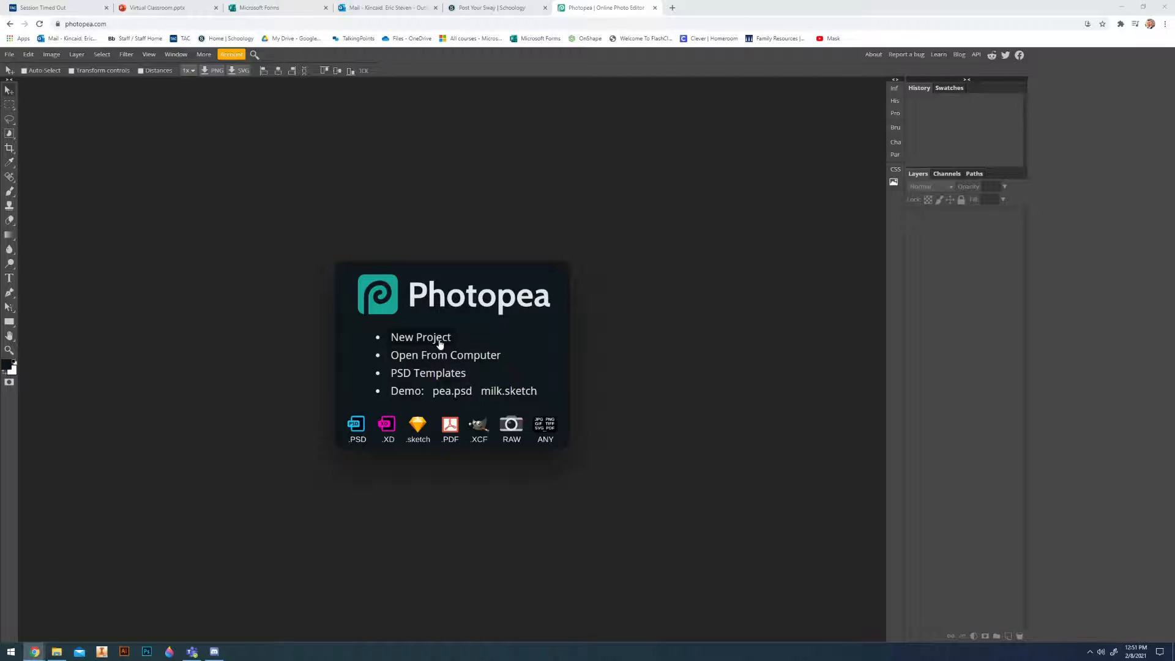
# - Create a new project from the Full HD screen preset, 1920 × 1080 px at 72 DPI, with a white background
pyautogui.click(403, 337)
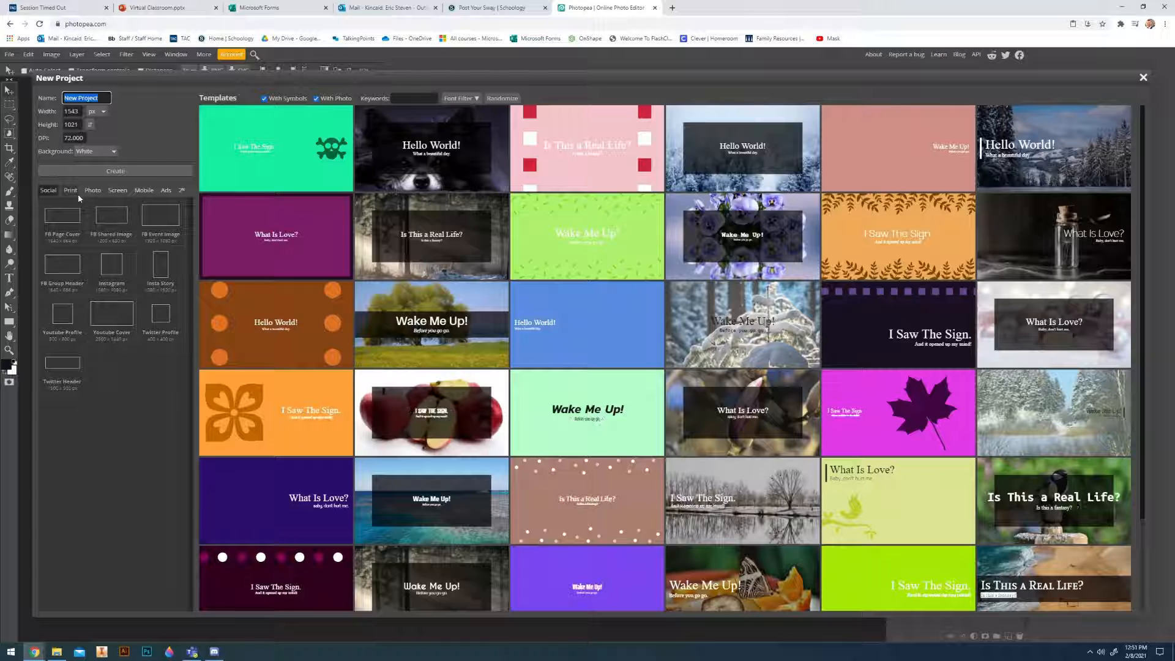
pyautogui.click(110, 193)
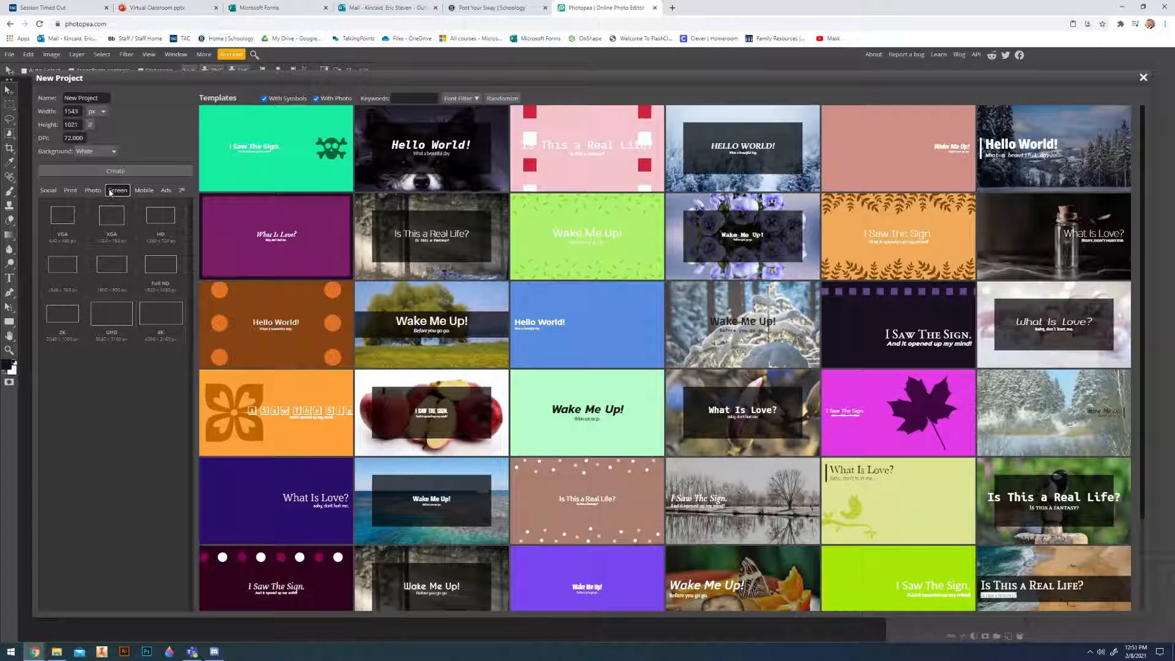
pyautogui.click(159, 294)
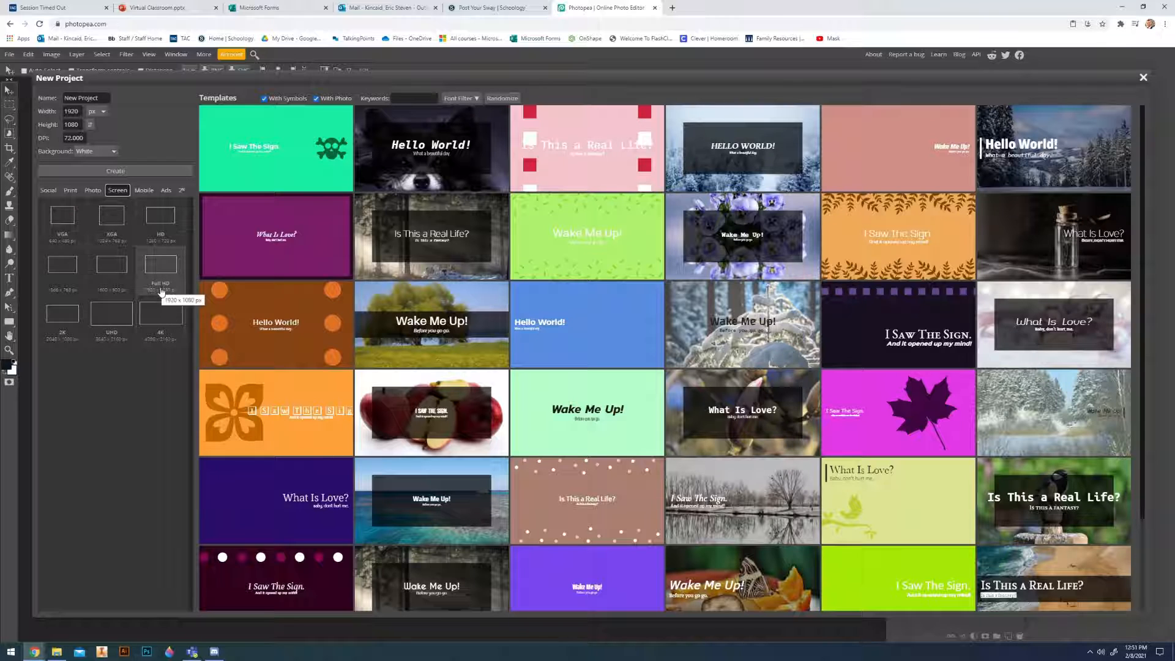
pyautogui.click(87, 138)
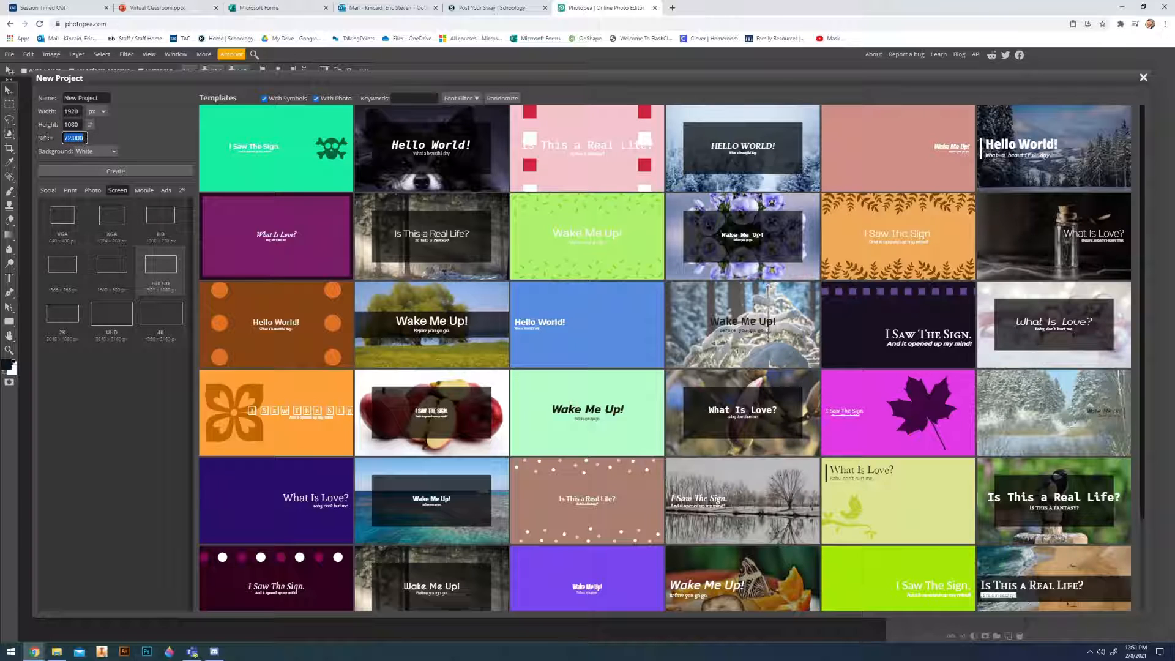
pyautogui.moveTo(86, 139); pyautogui.dragTo(46, 142)
pyautogui.click(147, 170)
pyautogui.click(101, 152)
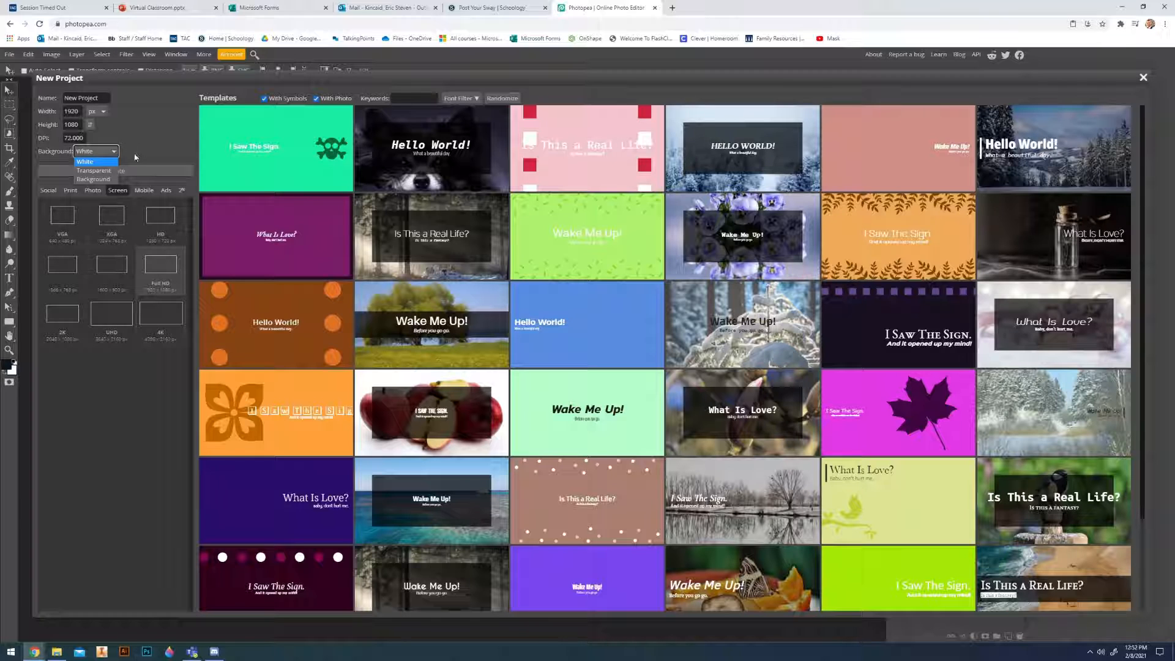
pyautogui.click(103, 162)
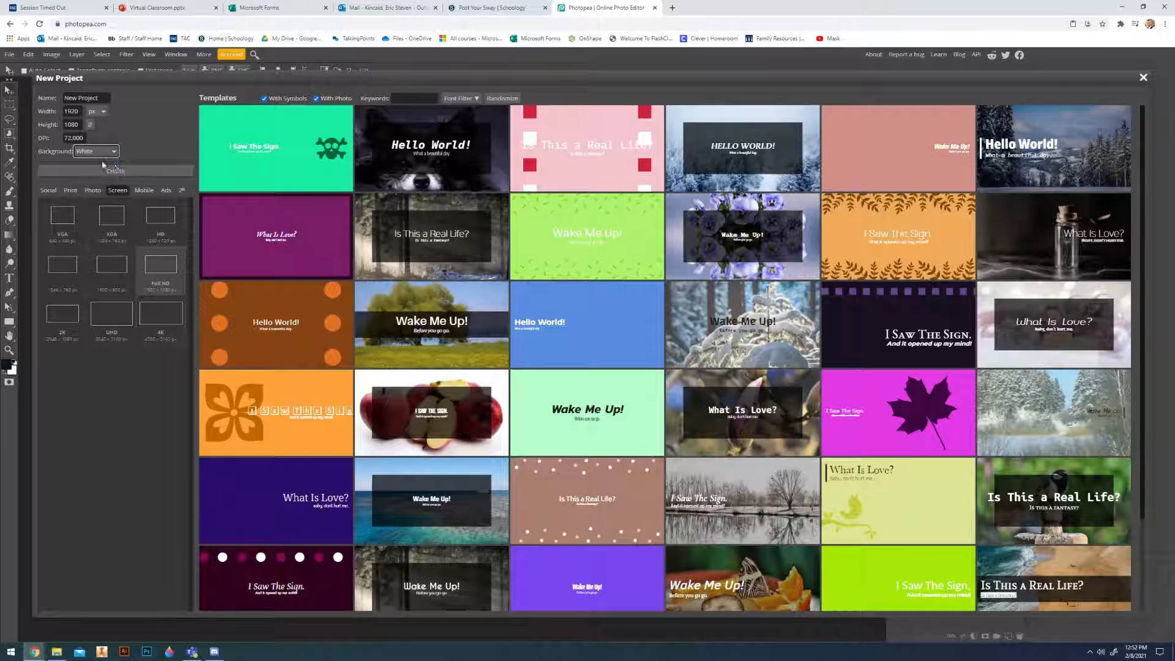
pyautogui.click(113, 171)
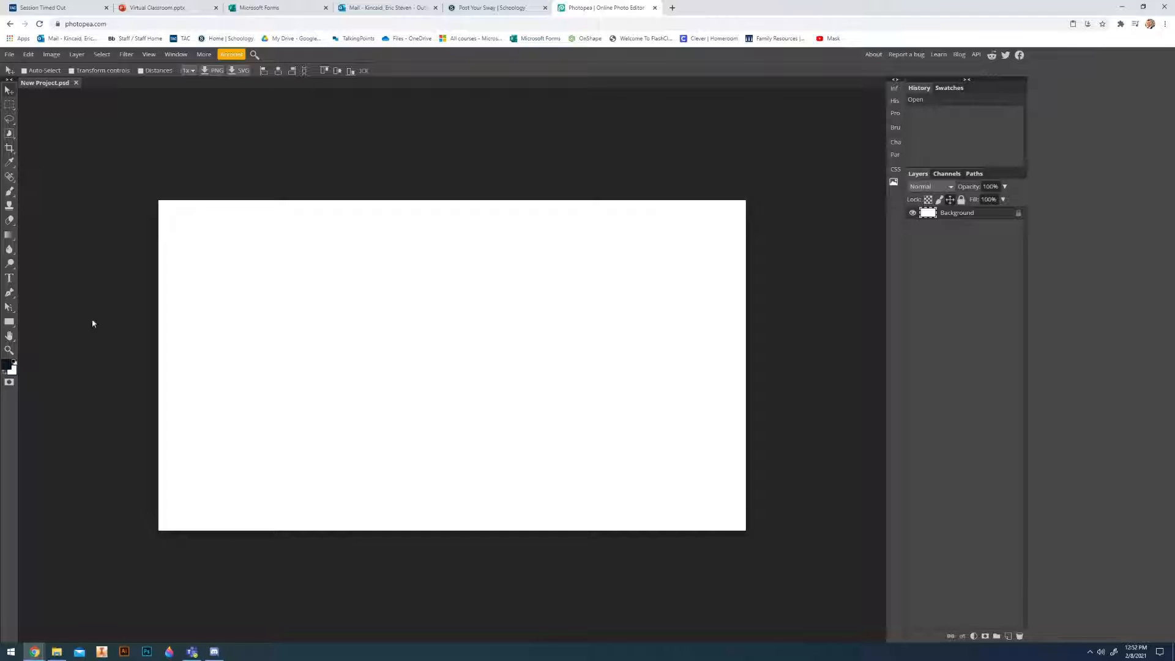
# - Start a text layer left of the canvas centre with the text size set to 150 px
pyautogui.click(10, 278)
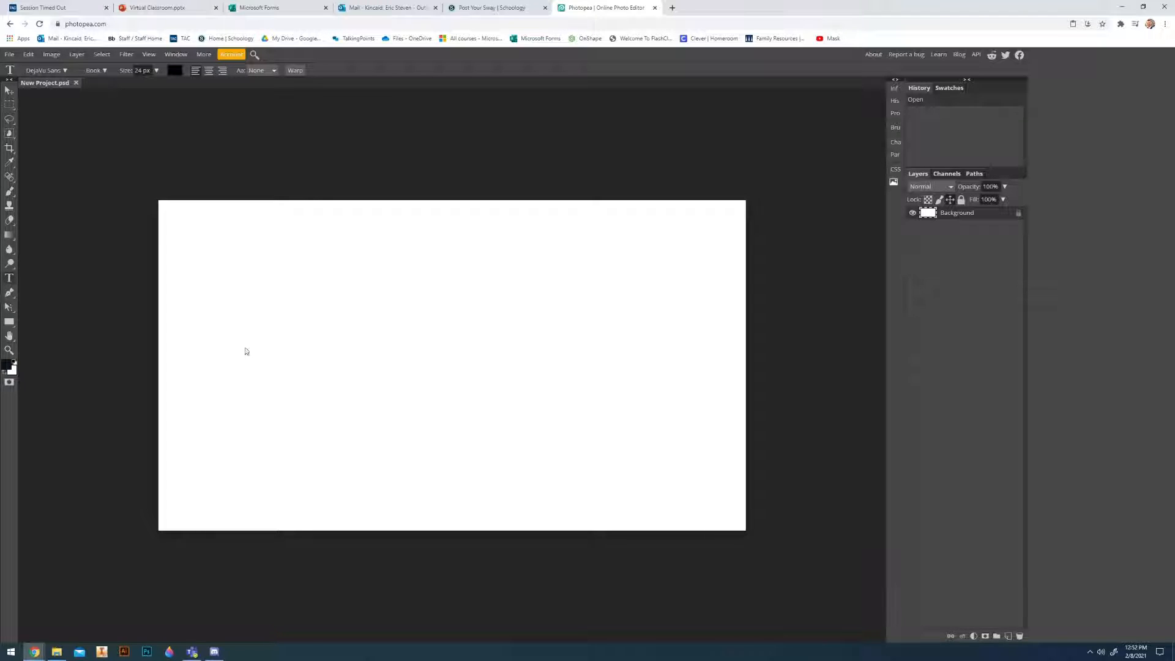
pyautogui.click(306, 349)
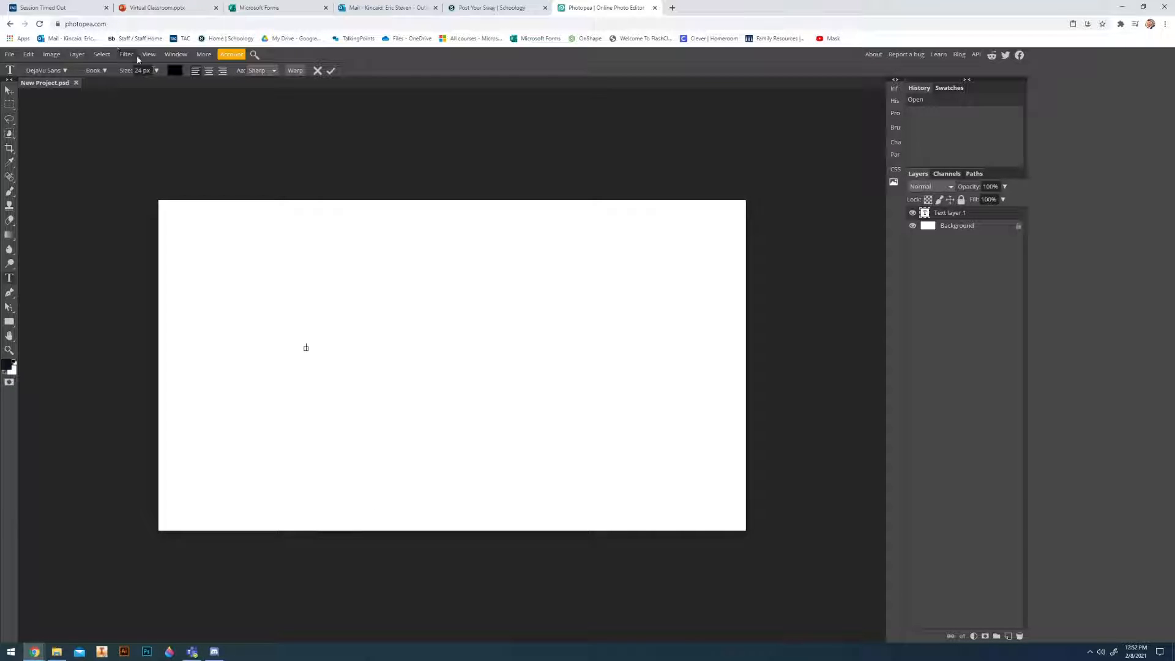
pyautogui.click(156, 71)
pyautogui.moveTo(141, 84); pyautogui.dragTo(162, 86)
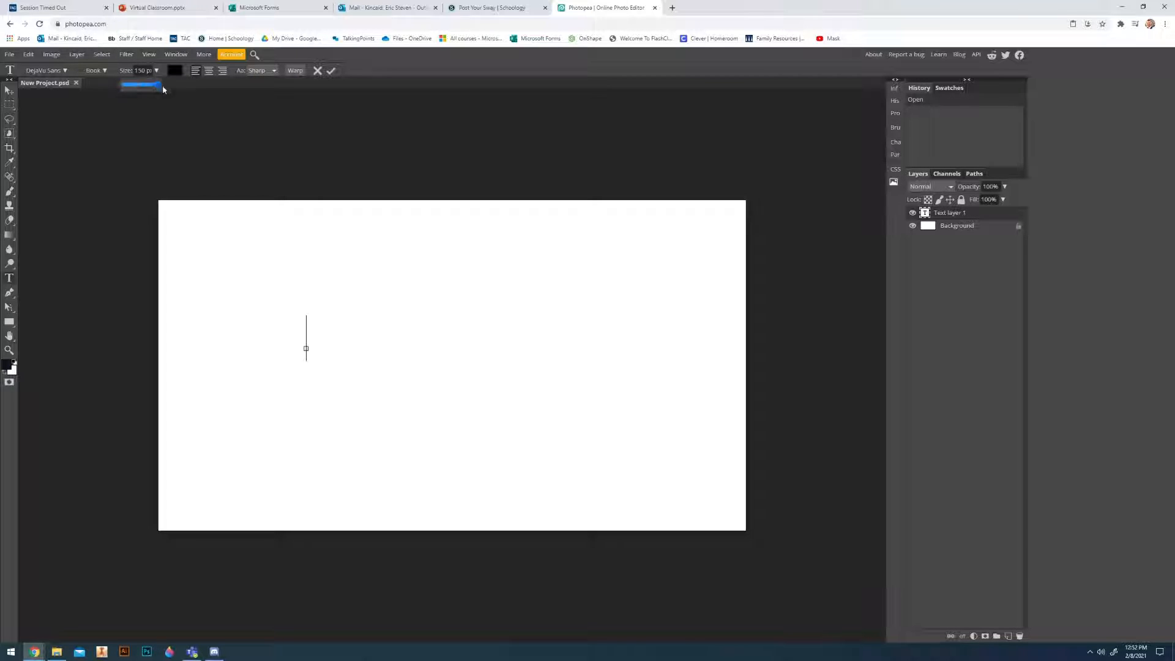
pyautogui.click(305, 300)
pyautogui.moveTo(277, 431); pyautogui.dragTo(289, 446)
# - Set the font of the new text layer to Alfa Slab One
pyautogui.click(61, 69)
pyautogui.scroll(20, 147, 286)
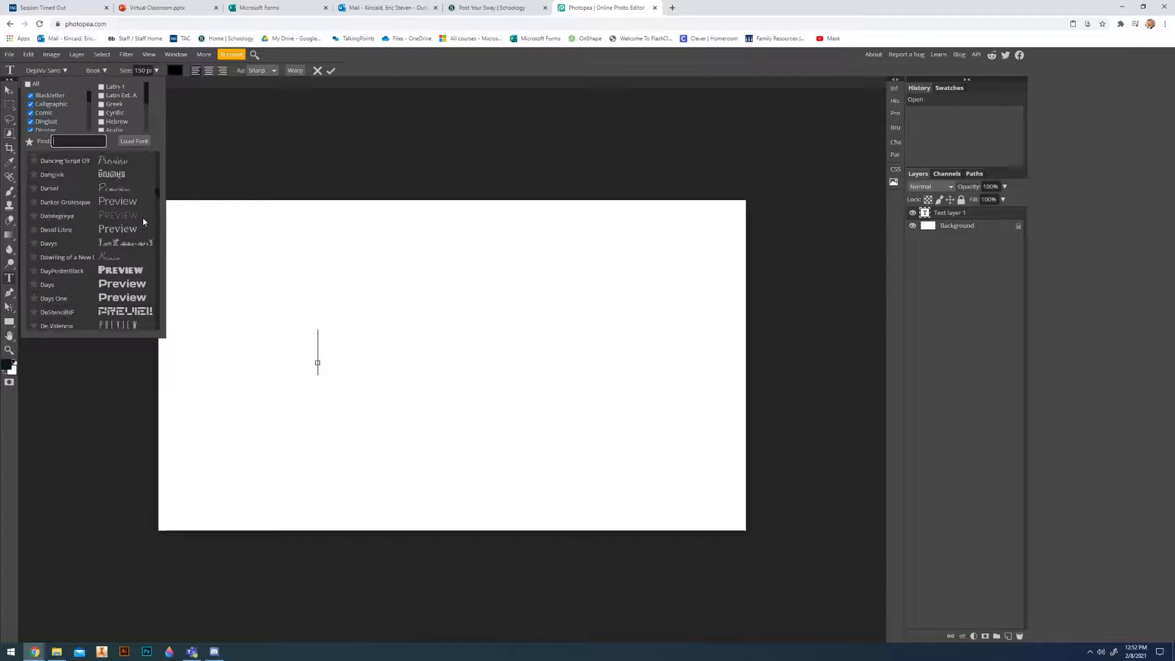
pyautogui.scroll(20, 136, 214)
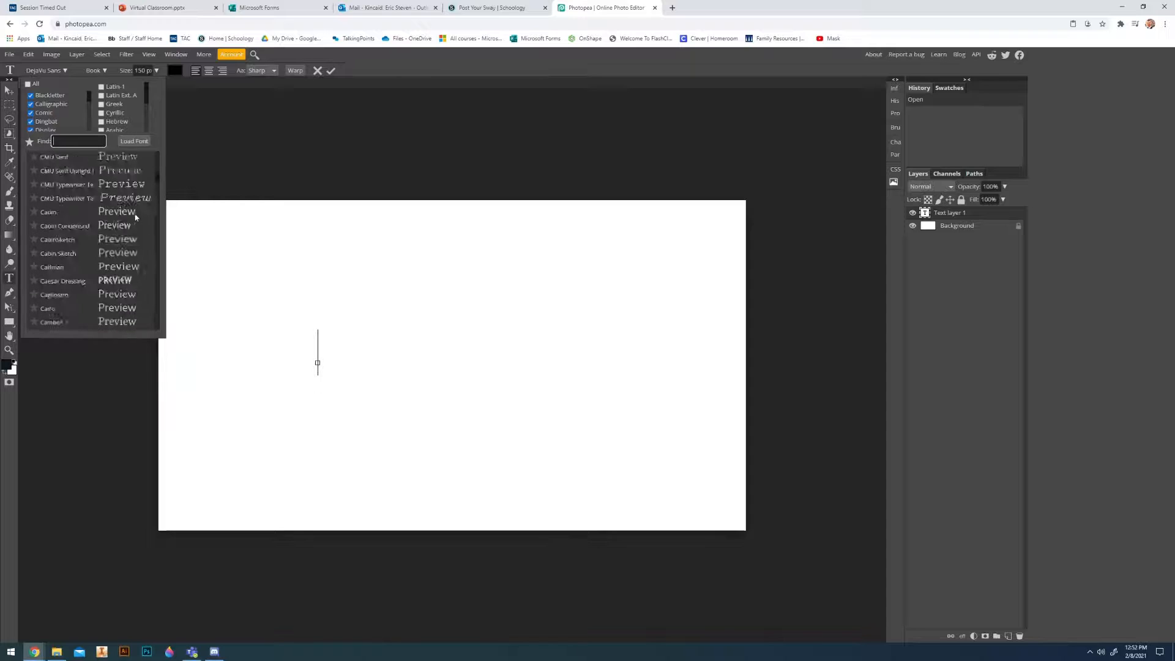
pyautogui.moveTo(157, 174); pyautogui.dragTo(159, 156)
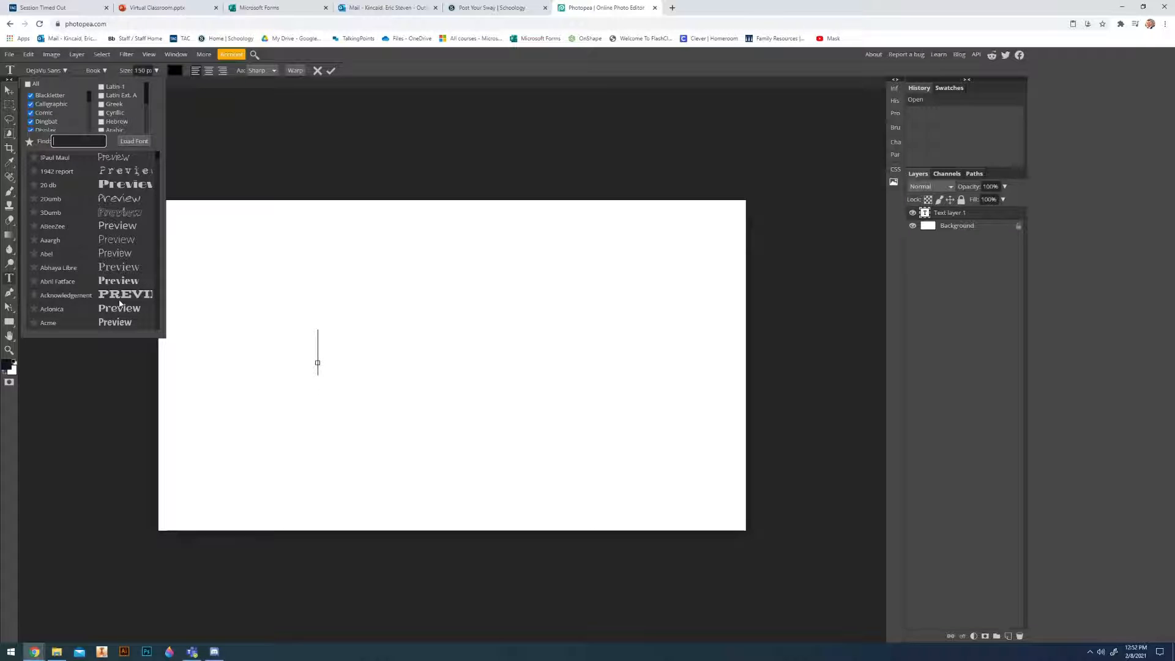
pyautogui.scroll(-5, 121, 303)
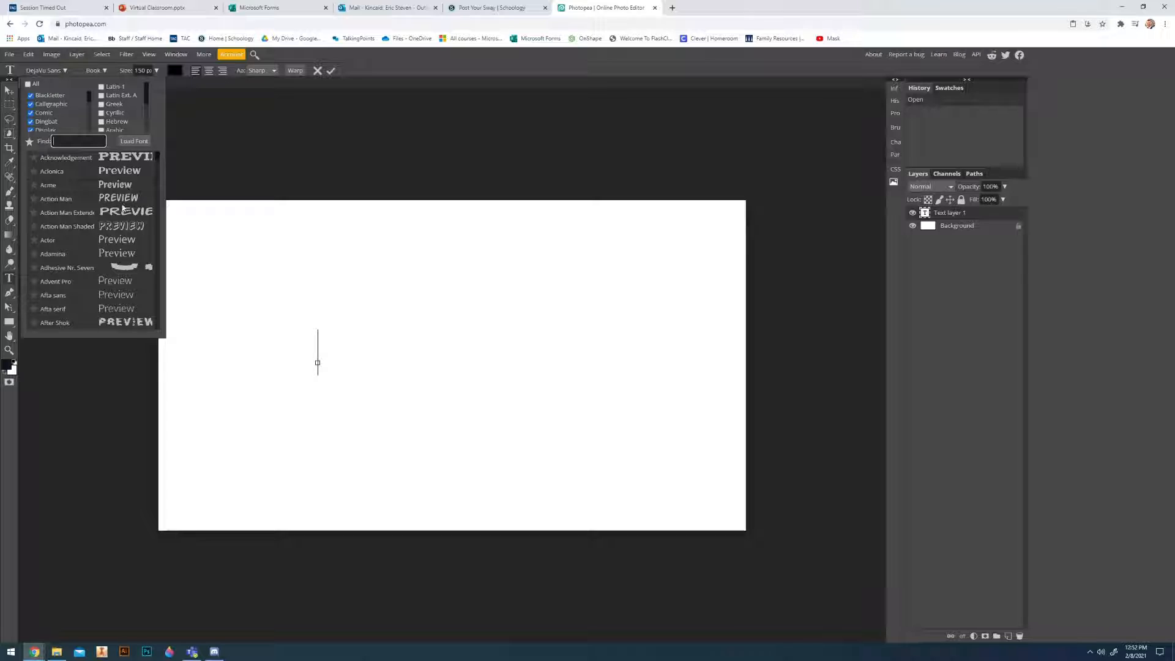
pyautogui.scroll(-4, 126, 257)
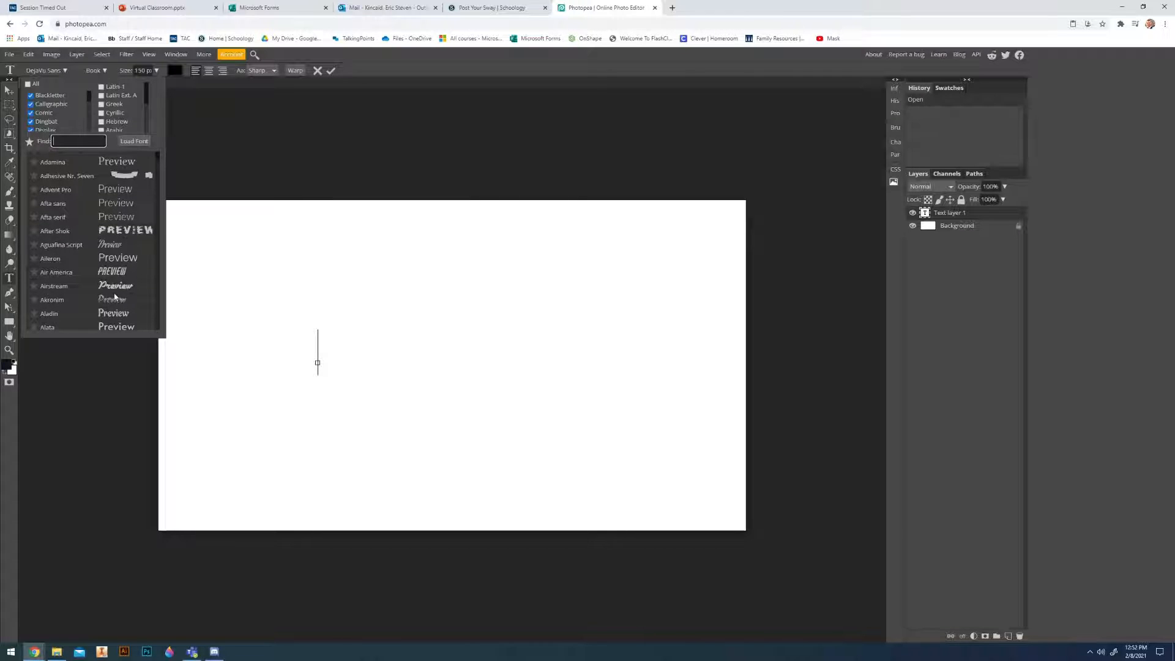
pyautogui.scroll(-6, 115, 297)
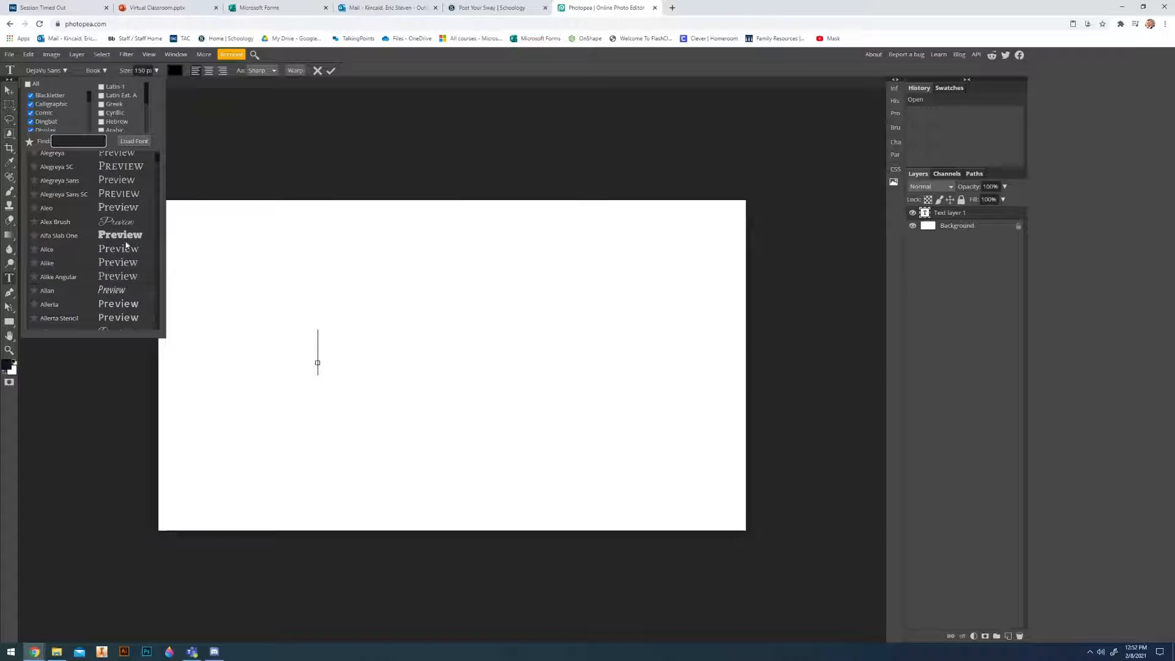
pyautogui.click(125, 237)
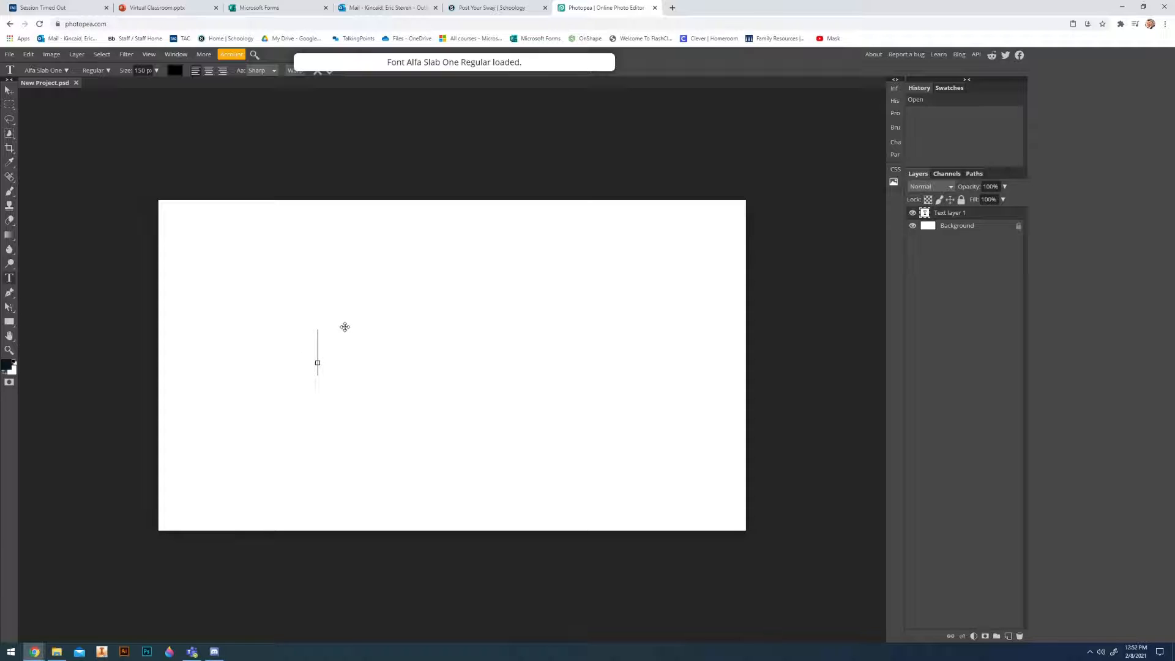
# - Enter the surname in capital letters, correct its spelling, and move the text to the middle of the canvas
pyautogui.write('KINCIAD')
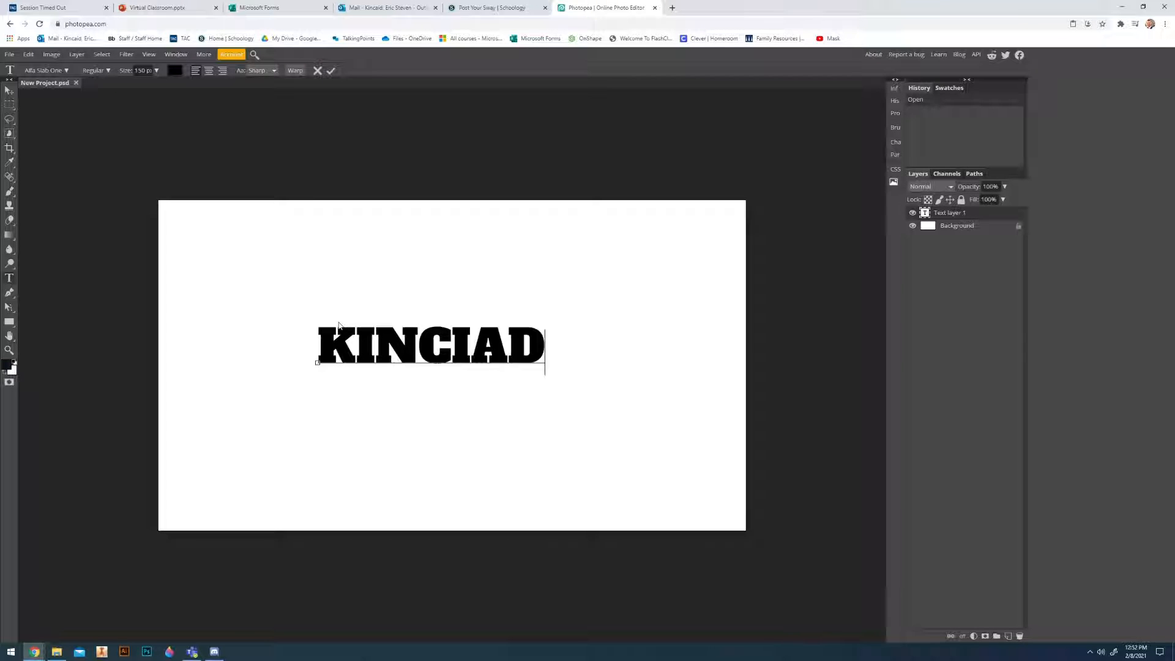
pyautogui.press('BackSpace')
pyautogui.press('BackSpace')
pyautogui.press('BackSpace')
pyautogui.write('AID')
pyautogui.moveTo(403, 420); pyautogui.dragTo(379, 425)
pyautogui.moveTo(286, 352); pyautogui.dragTo(282, 355)
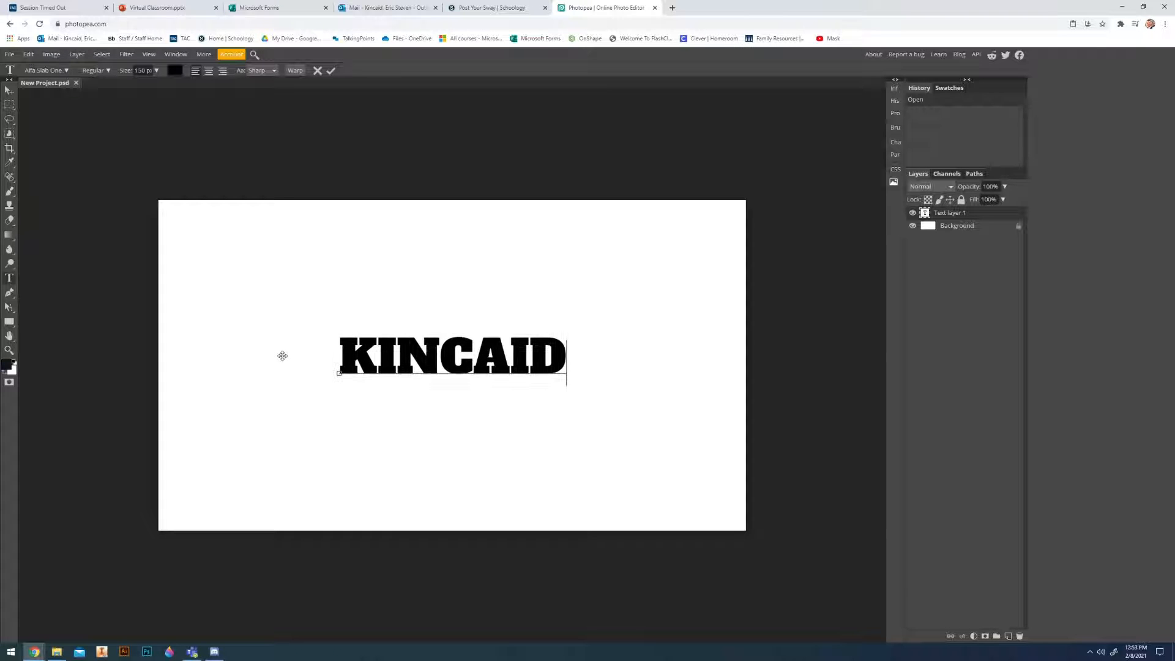
# - Commit the text and open the layer style settings of the text layer
pyautogui.click(9, 90)
pyautogui.click(9, 105)
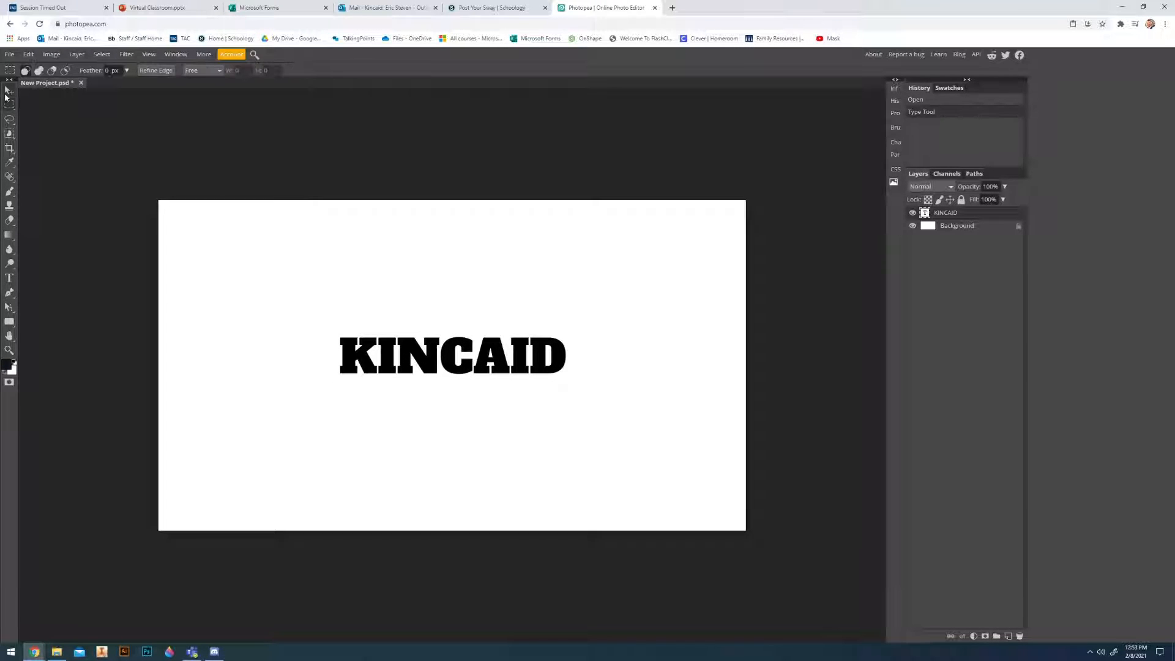
pyautogui.click(116, 168)
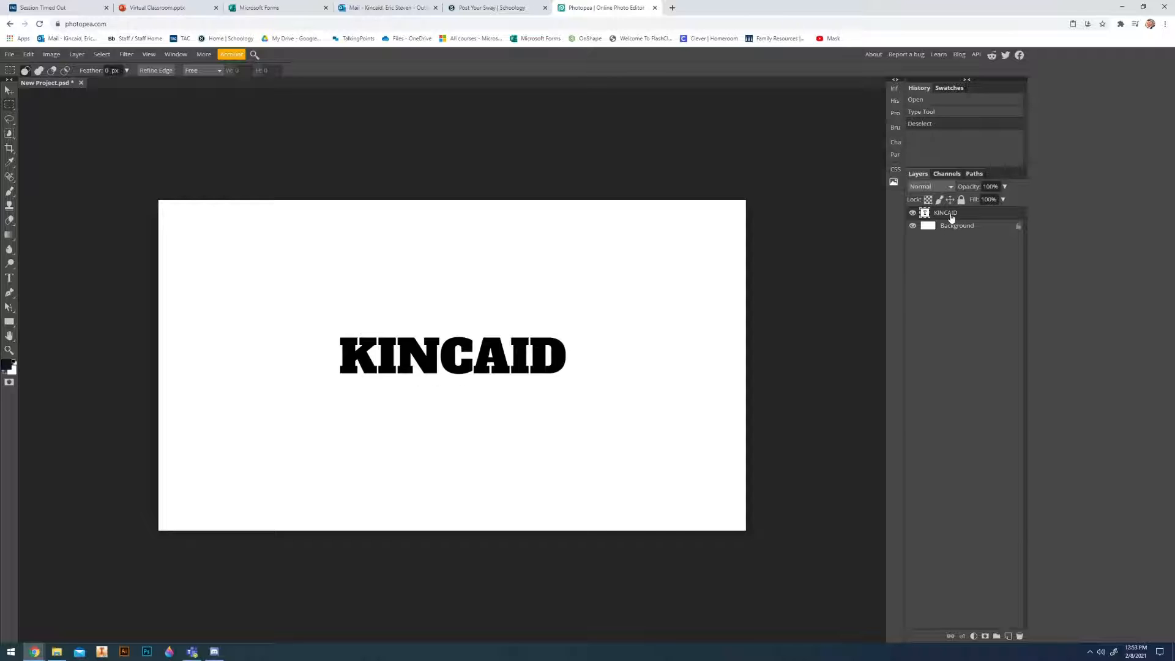
pyautogui.doubleClick(951, 214)
pyautogui.doubleClick(990, 218)
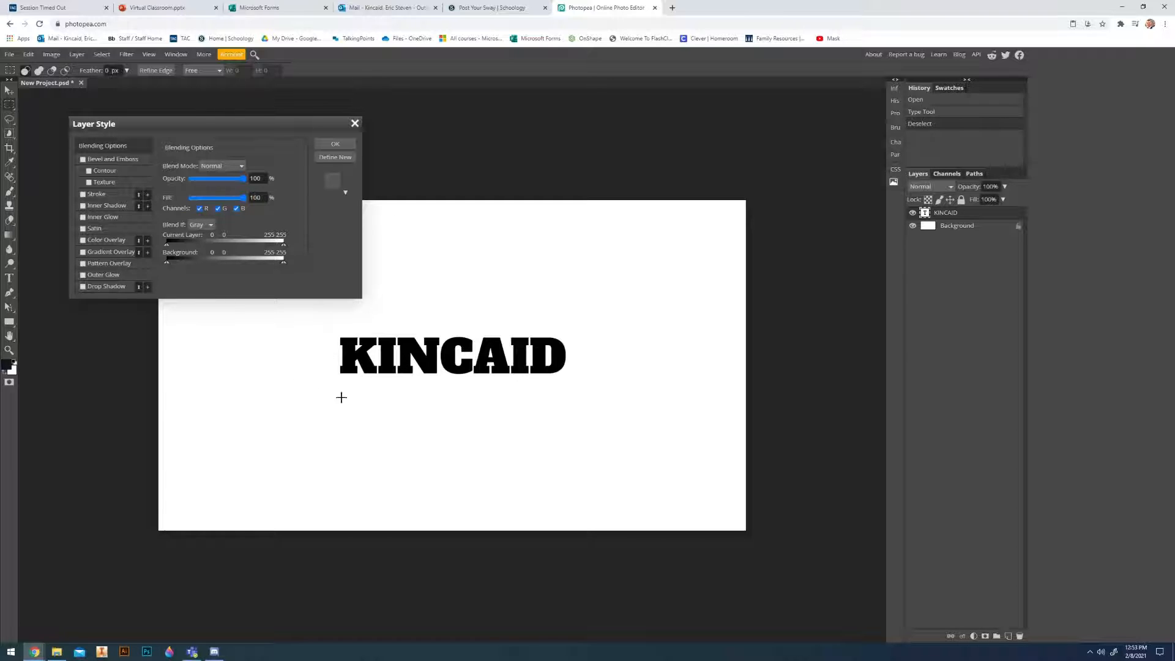
# - Add a Gradient Overlay to the text and set the gradient's start colour to dark green 019a01
pyautogui.click(83, 252)
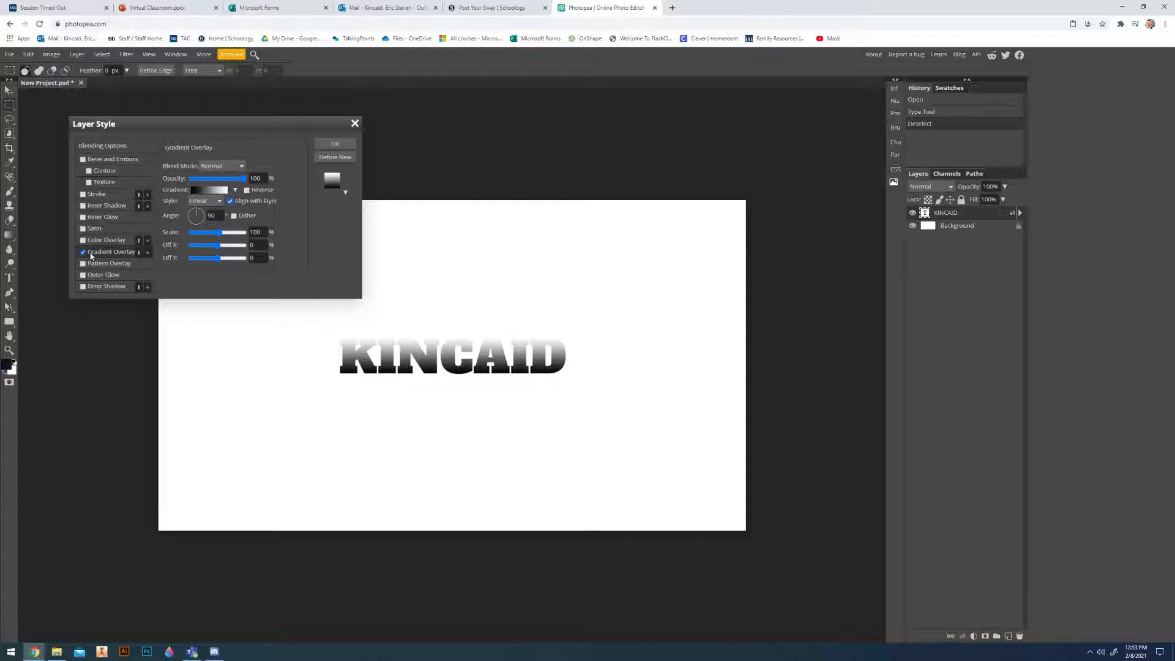
pyautogui.click(207, 191)
pyautogui.moveTo(207, 195); pyautogui.dragTo(210, 235)
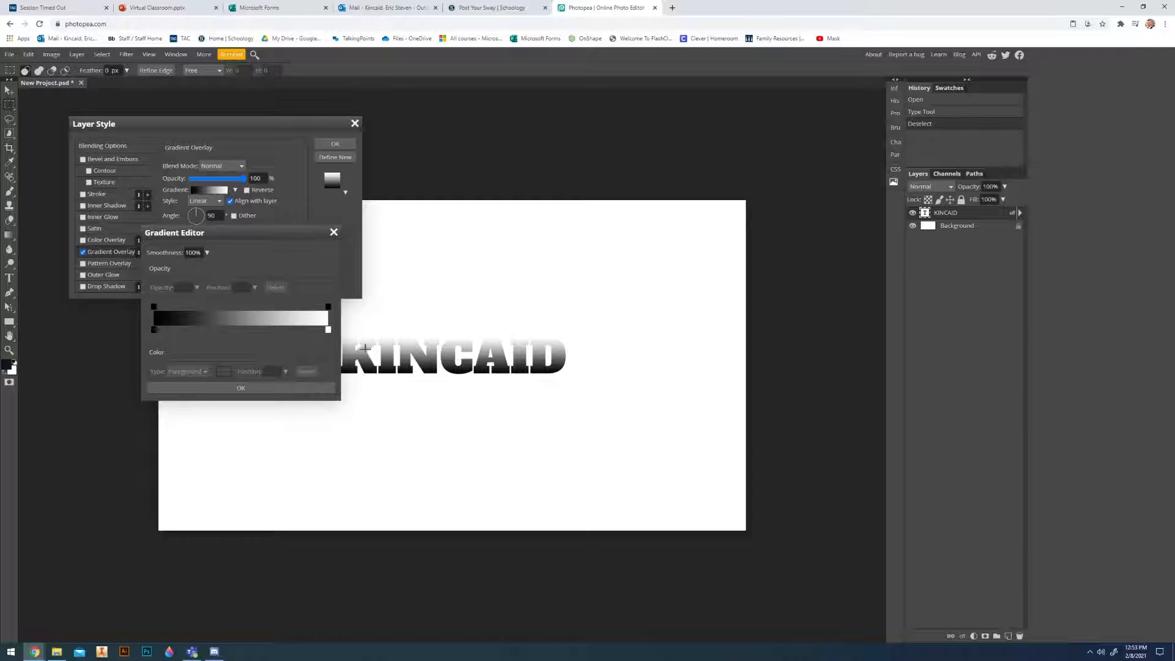
pyautogui.click(153, 330)
pyautogui.doubleClick(154, 331)
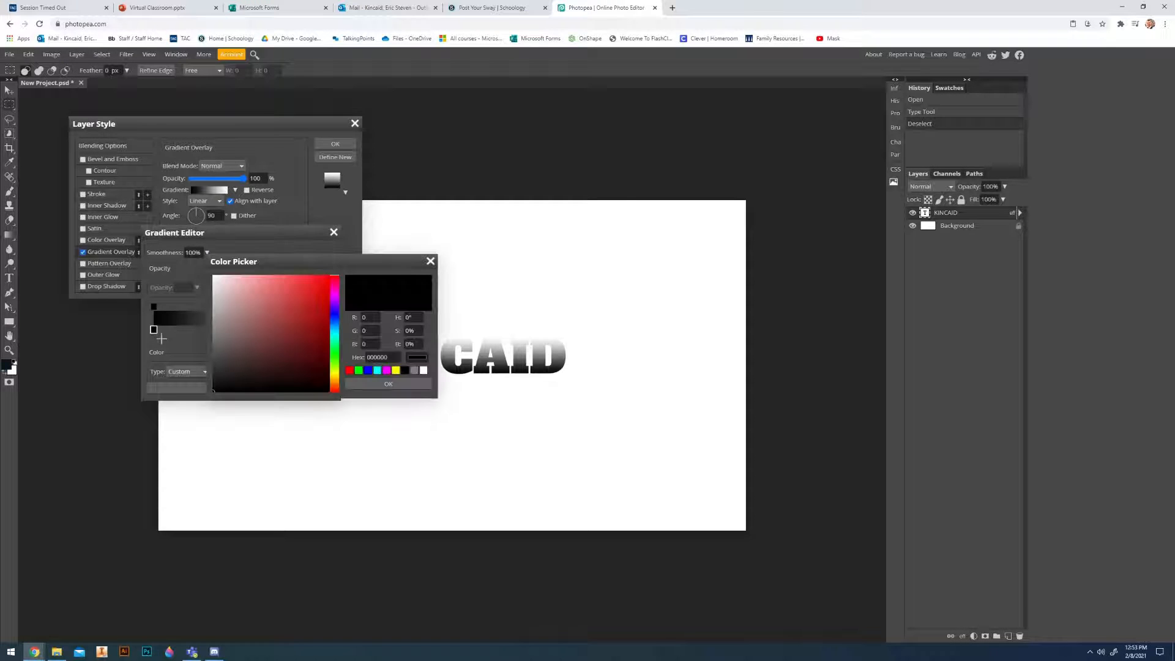
pyautogui.click(335, 357)
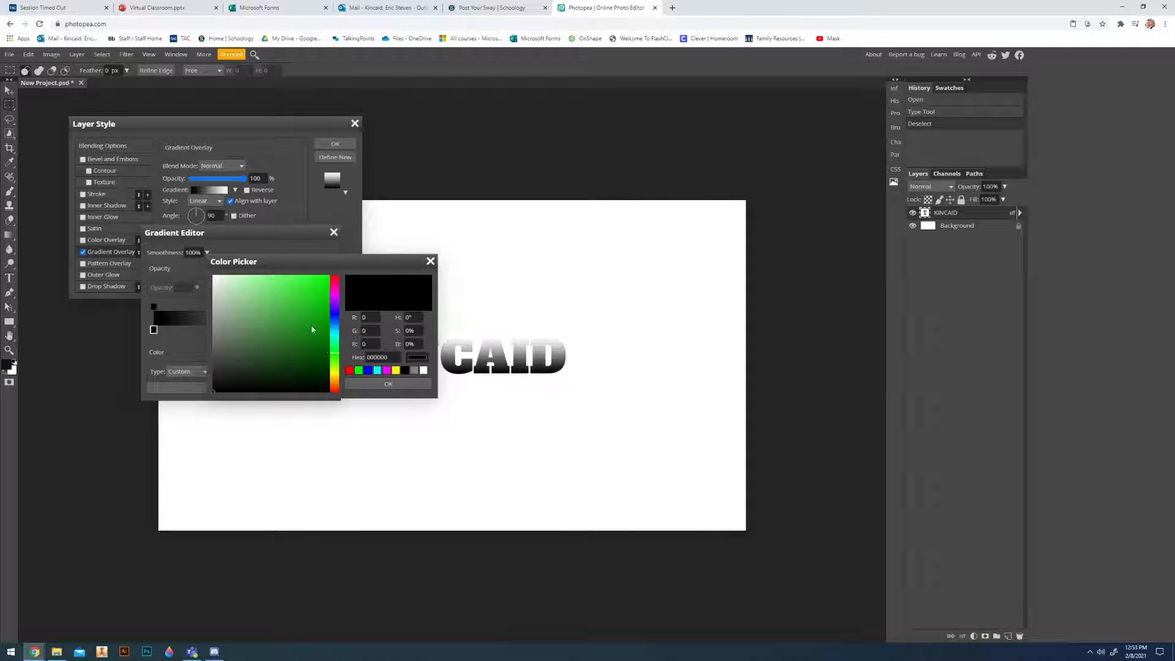
pyautogui.click(325, 323)
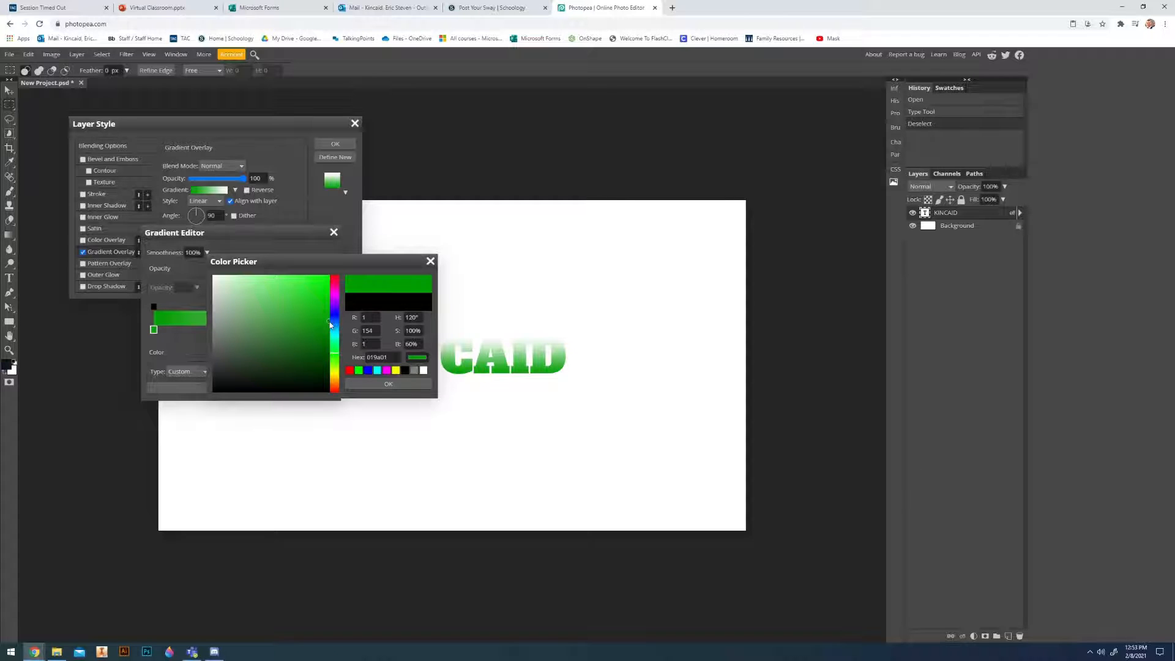
pyautogui.click(373, 382)
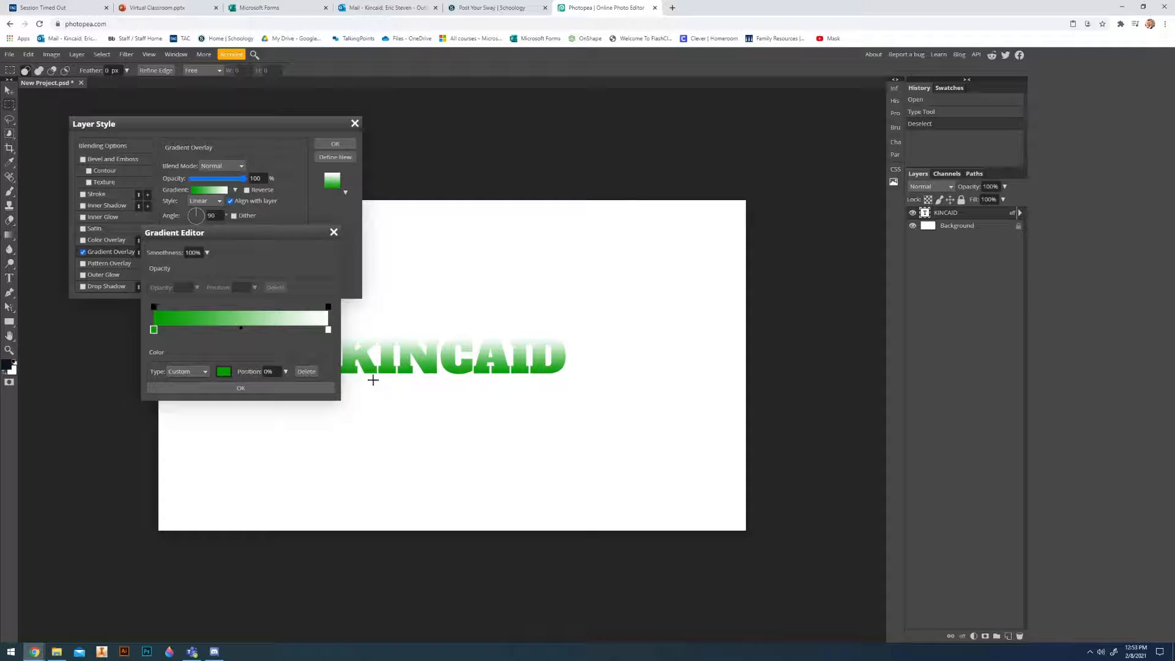
# - Set the gradient's end colour to light green, accept the gradient, and dismiss the calendar reminder
pyautogui.doubleClick(325, 331)
pyautogui.moveTo(288, 288); pyautogui.dragTo(266, 275)
pyautogui.click(376, 380)
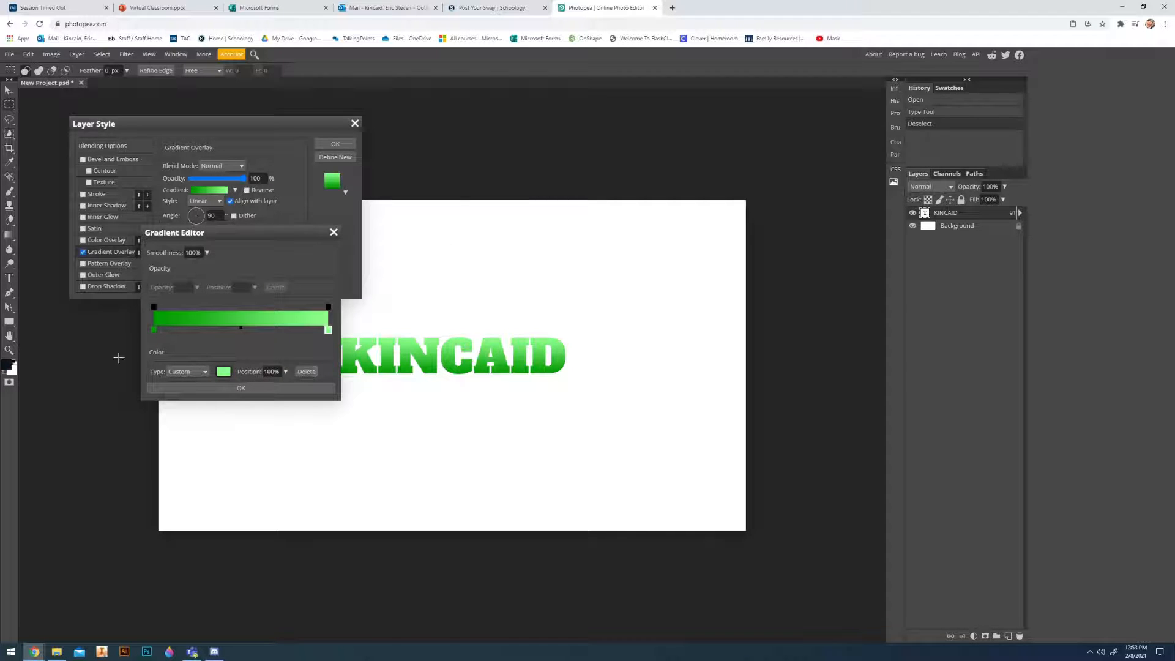
pyautogui.click(233, 388)
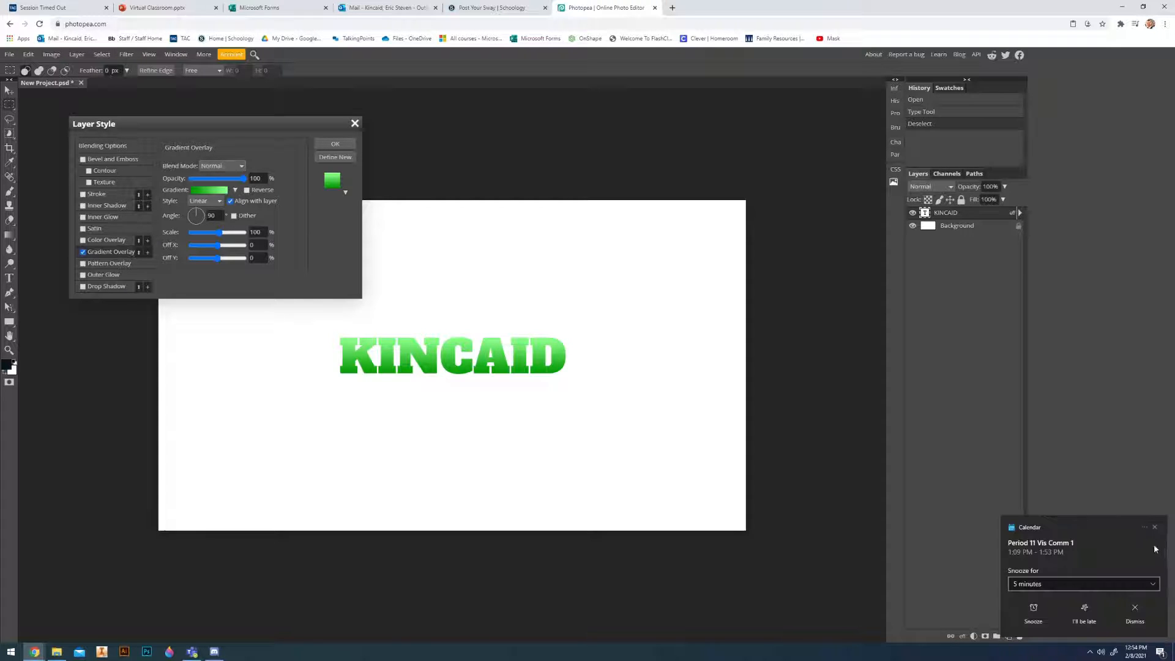
pyautogui.click(1155, 527)
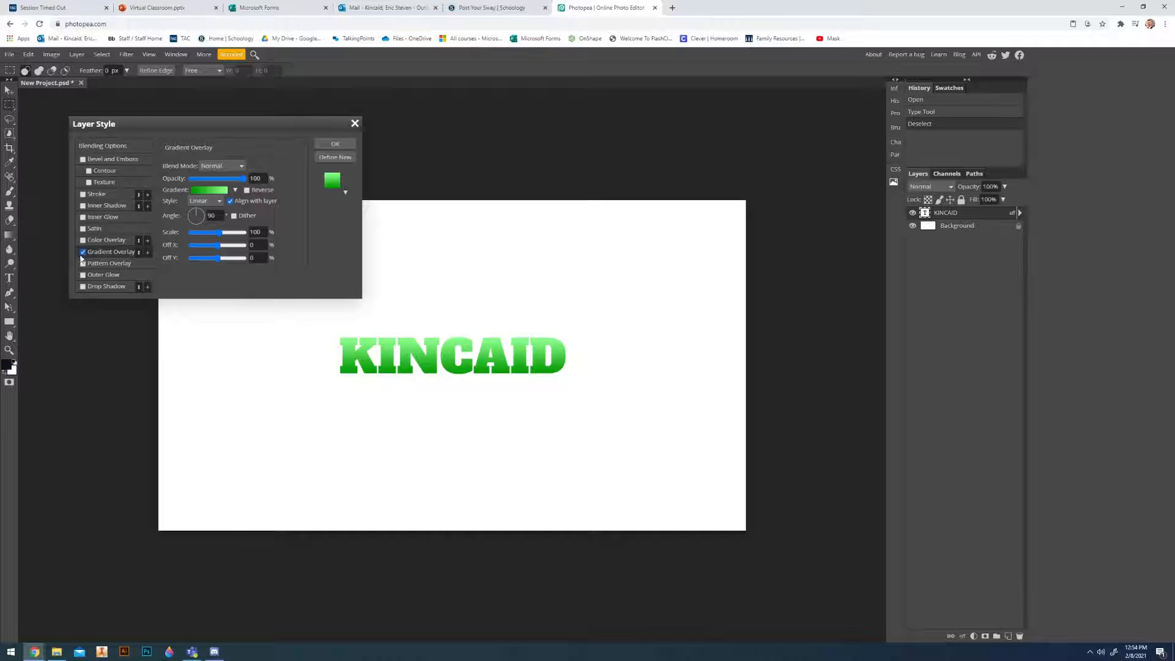
# - Add an Inner Glow to the text and set its colour to light green 89ff8f
pyautogui.click(103, 217)
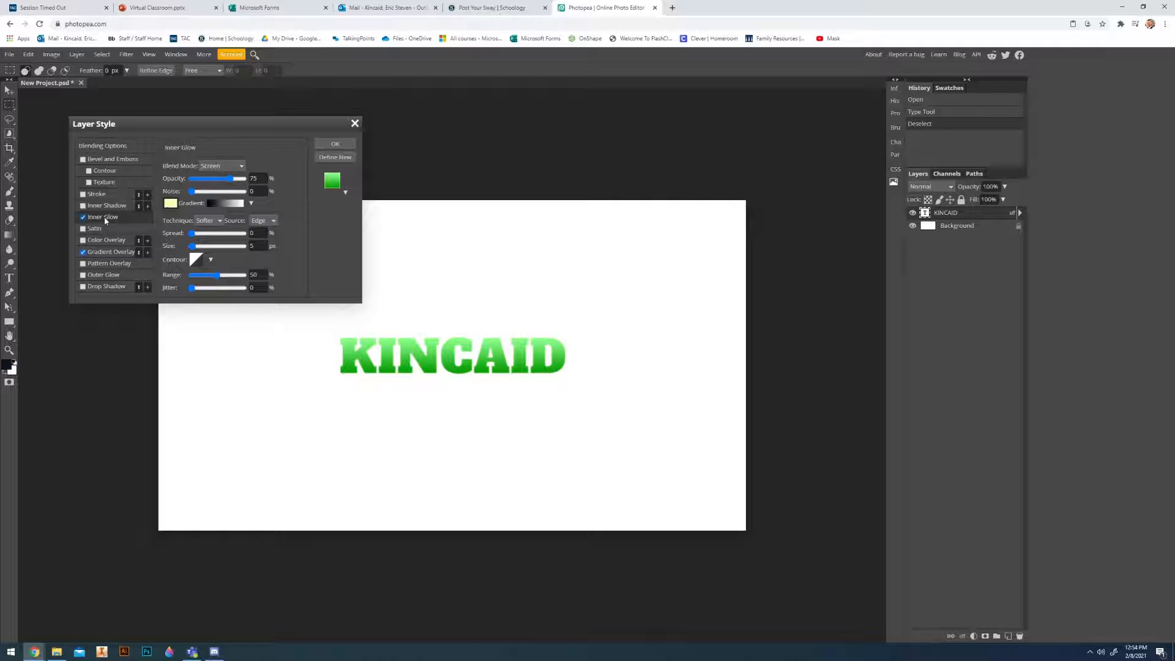
pyautogui.click(171, 204)
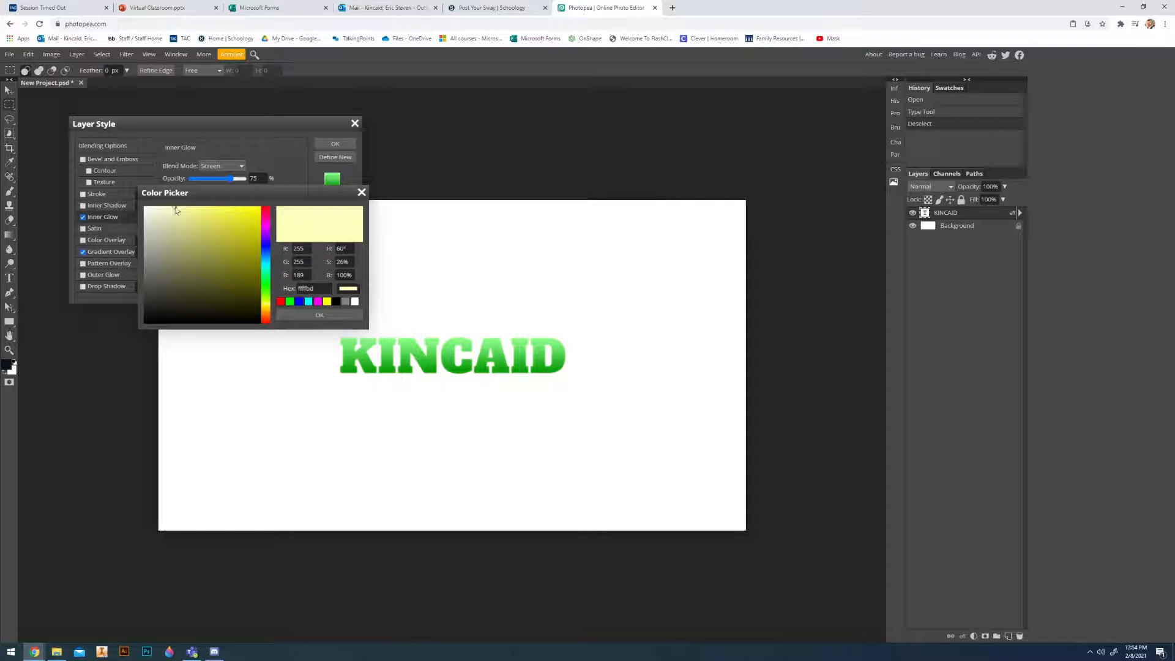
pyautogui.click(266, 284)
pyautogui.moveTo(268, 287); pyautogui.dragTo(270, 281)
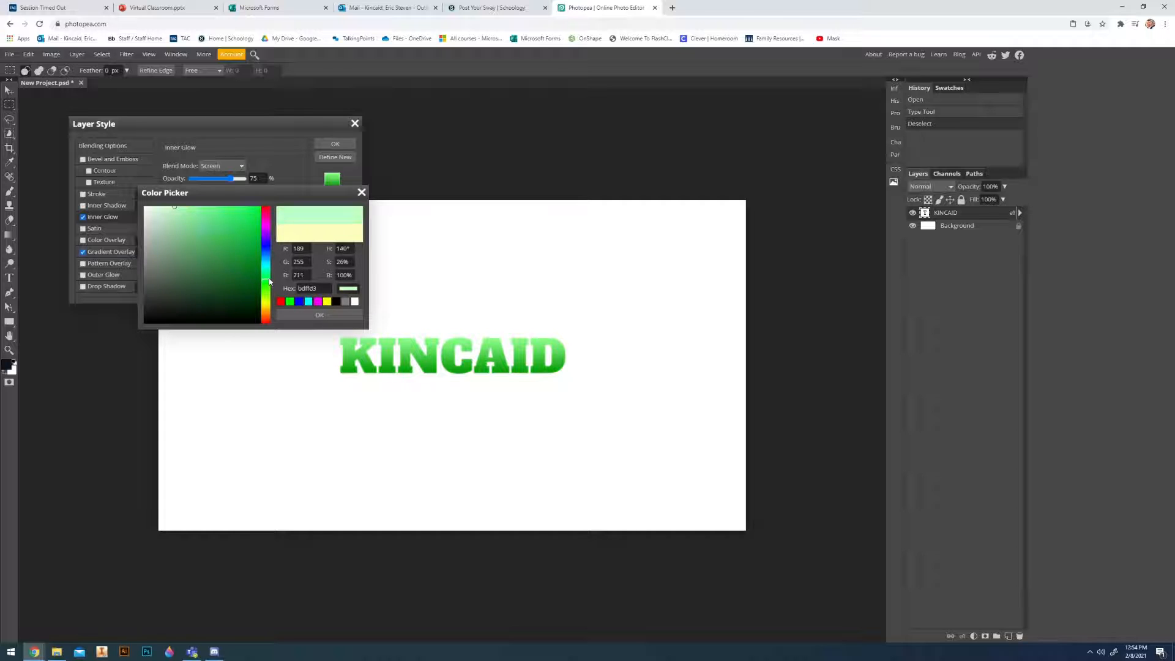
pyautogui.click(196, 207)
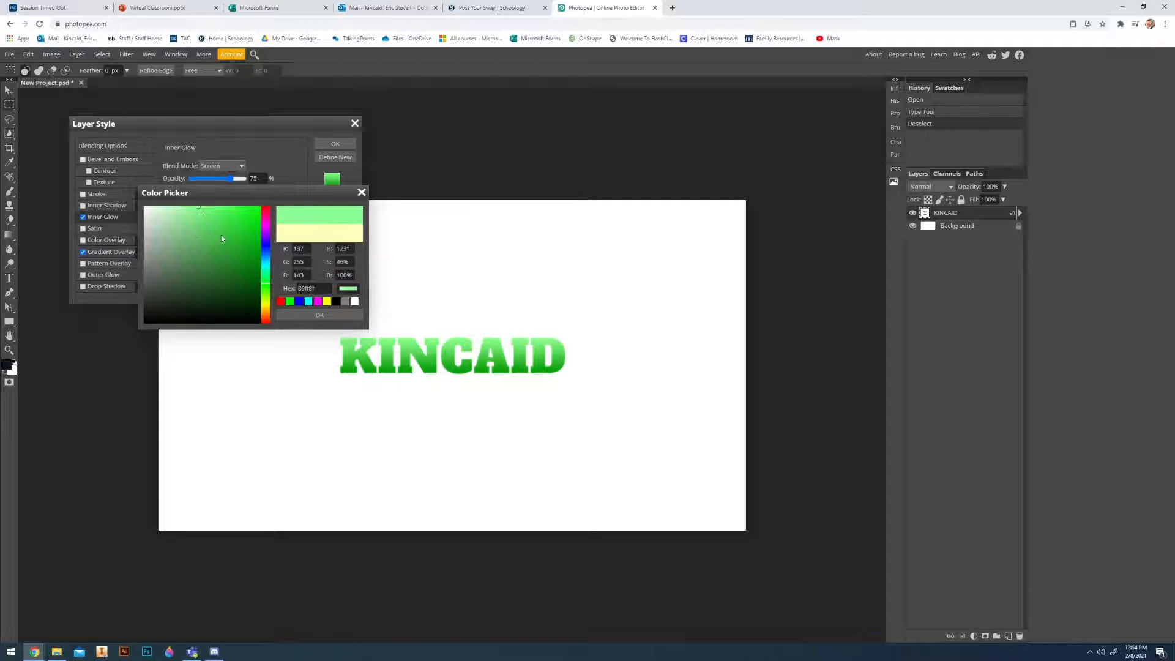
pyautogui.click(319, 315)
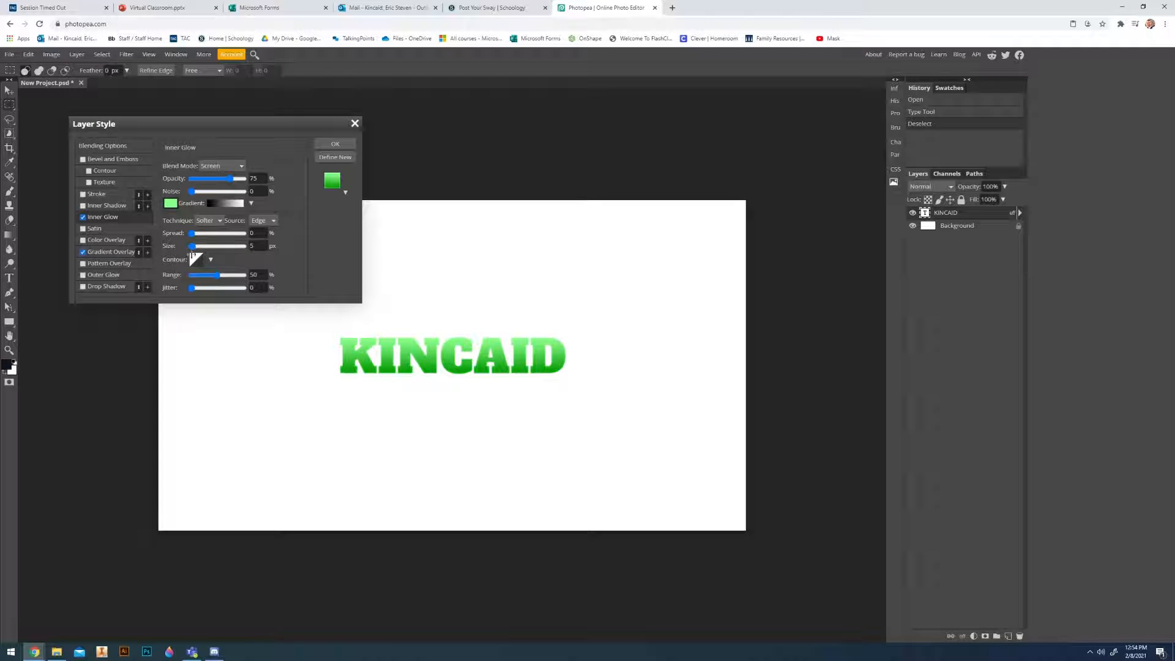
# - Set the Inner Glow to Normal blend mode, 100% opacity, 5% spread and 15 px size, and apply the layer style
pyautogui.moveTo(192, 245)
pyautogui.mouseDown()
pyautogui.moveTo(225, 246)
pyautogui.moveTo(197, 246)
pyautogui.mouseUp()
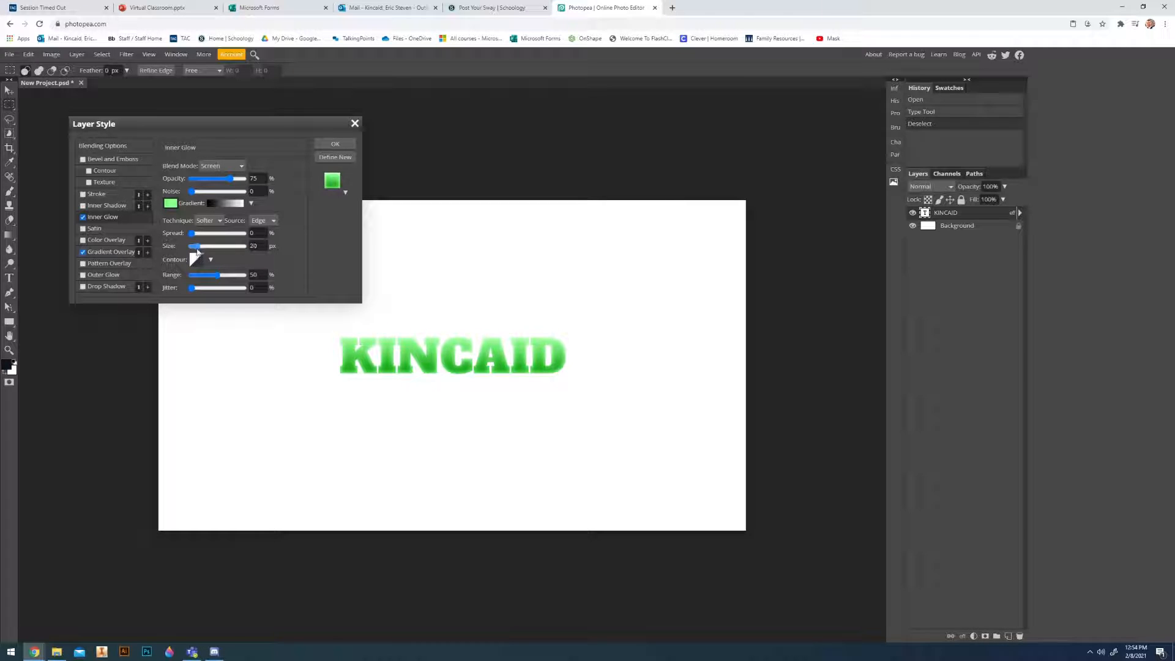
pyautogui.moveTo(197, 251); pyautogui.dragTo(194, 246)
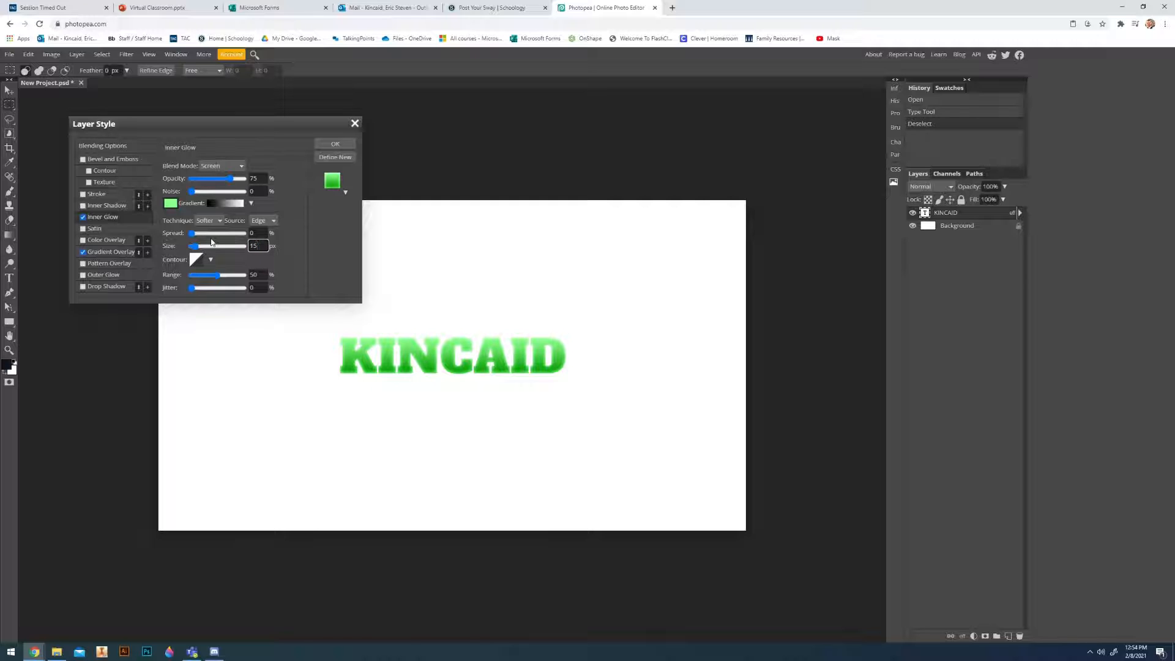
pyautogui.moveTo(192, 233)
pyautogui.mouseDown()
pyautogui.moveTo(250, 247)
pyautogui.moveTo(199, 244)
pyautogui.moveTo(193, 233)
pyautogui.mouseUp()
pyautogui.moveTo(230, 178); pyautogui.dragTo(246, 178)
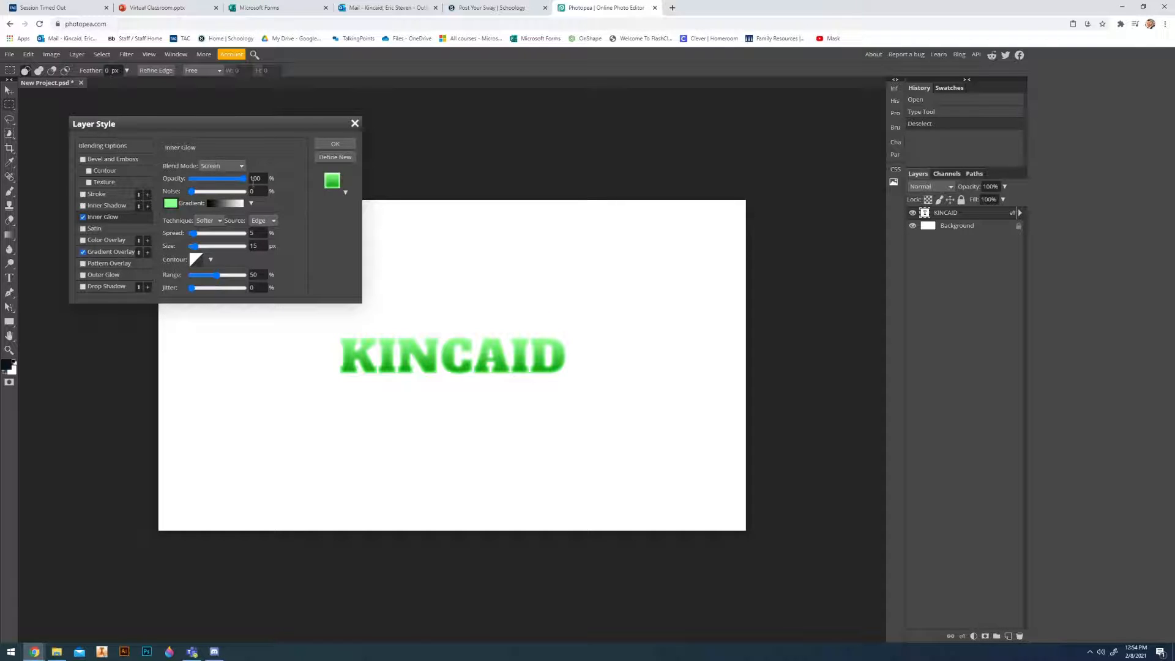
pyautogui.click(231, 166)
pyautogui.click(234, 176)
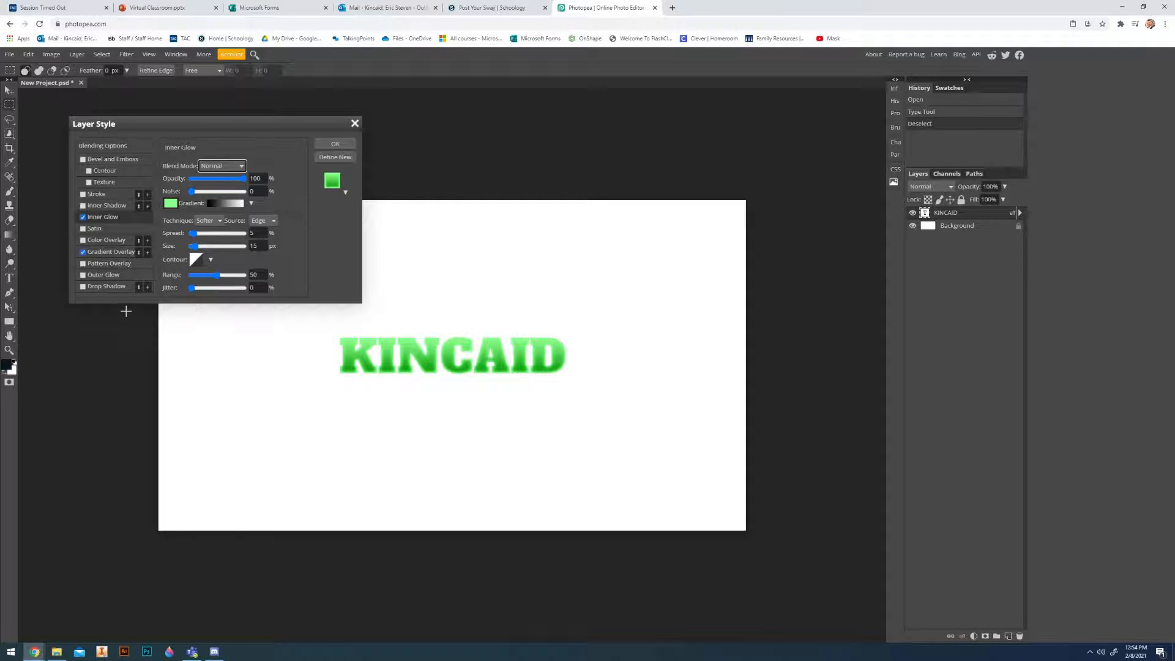
pyautogui.click(349, 144)
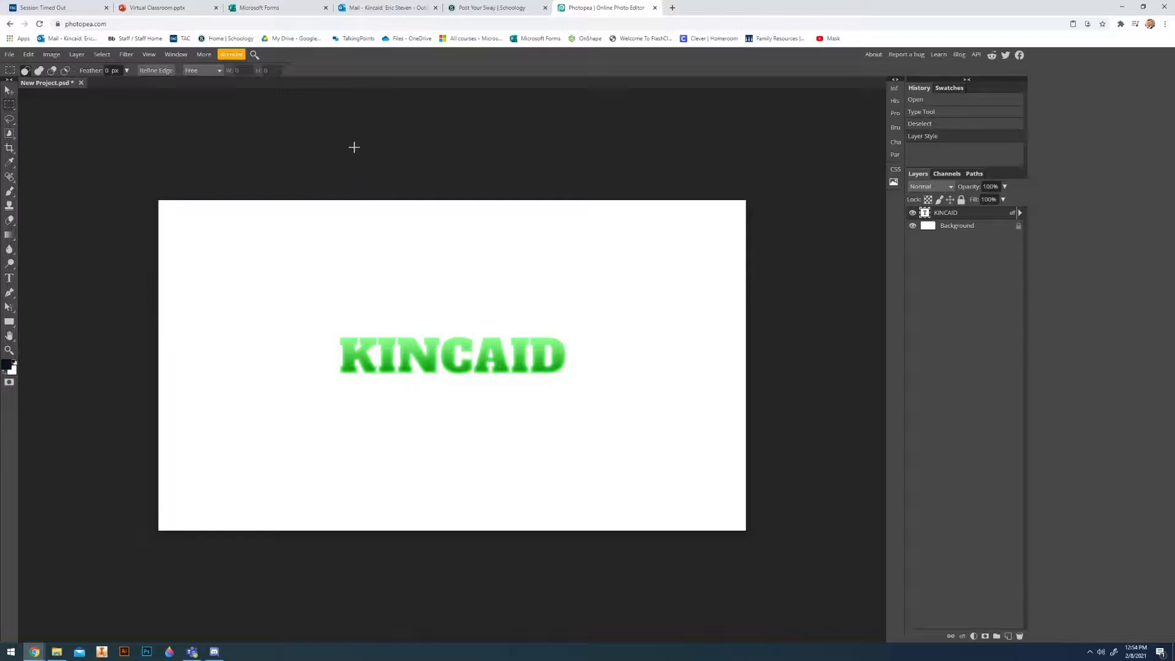
# - Fill the Background layer with the dark foreground colour using the Paint Bucket Tool
pyautogui.click(402, 182)
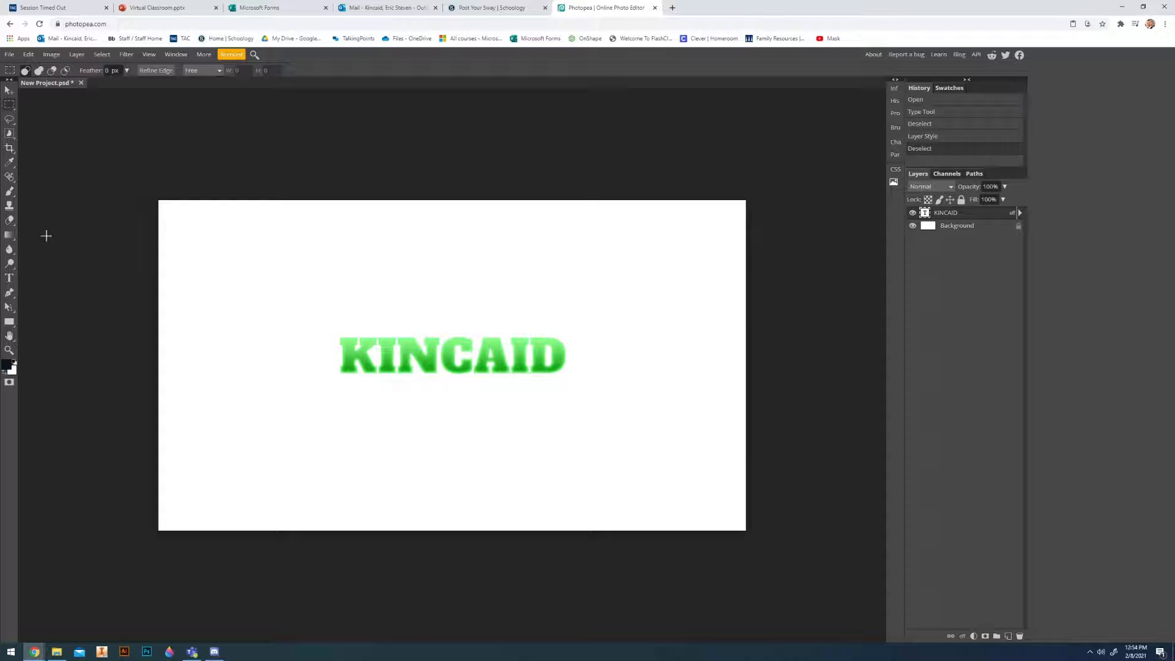
pyautogui.rightClick(10, 235)
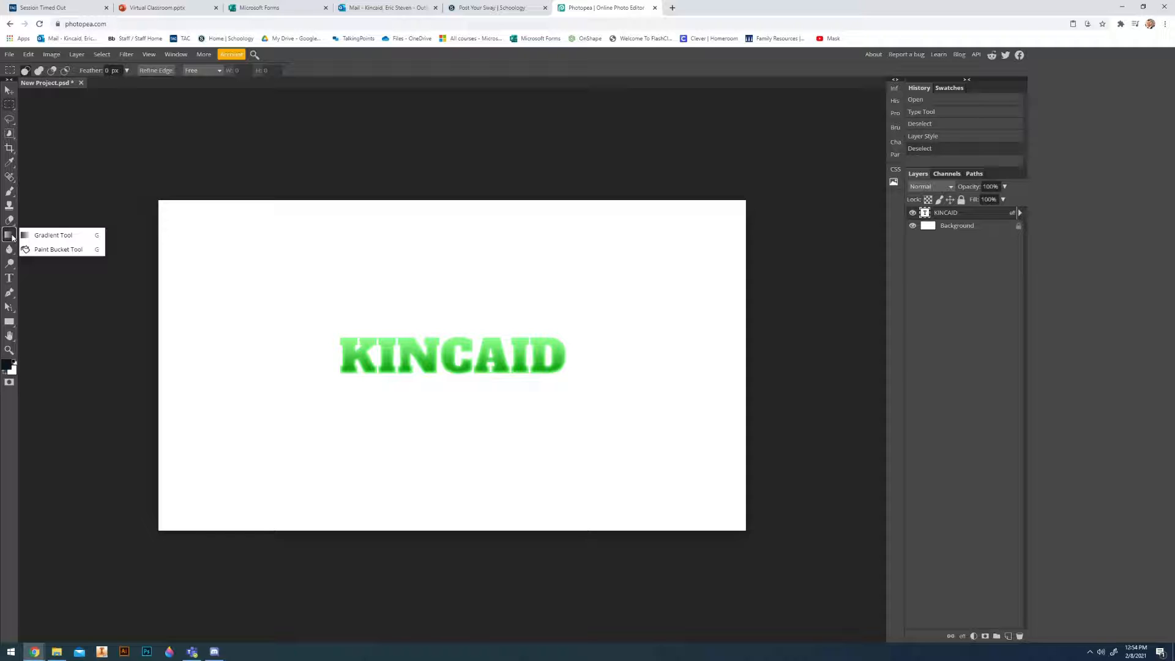
pyautogui.click(55, 250)
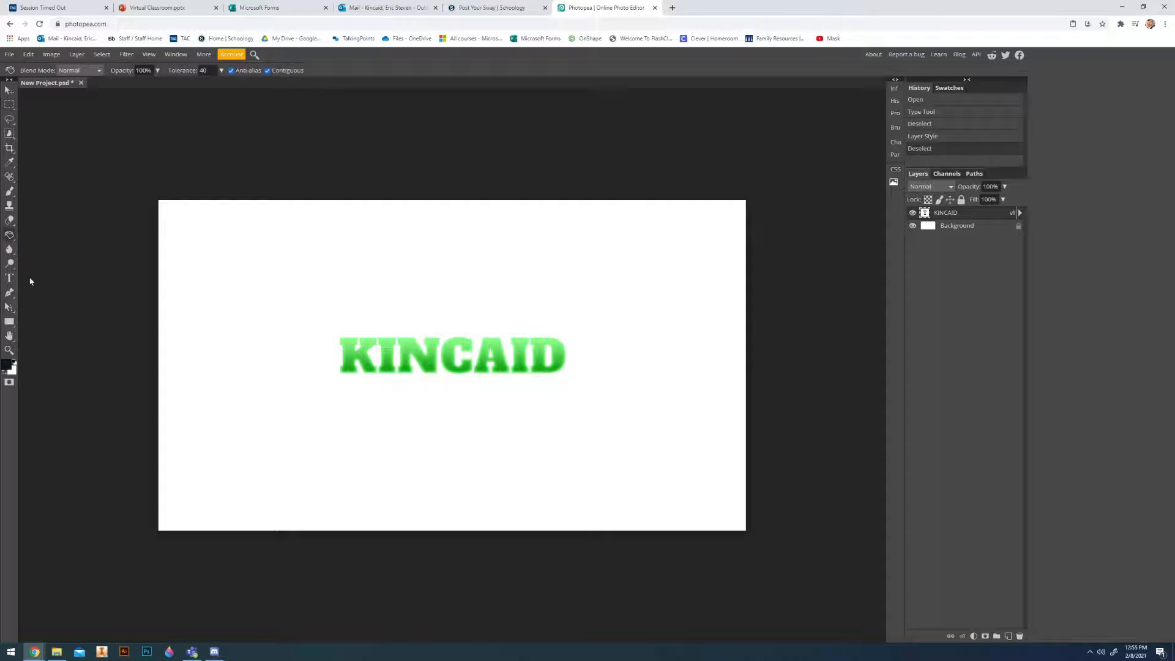
pyautogui.click(970, 226)
pyautogui.click(672, 380)
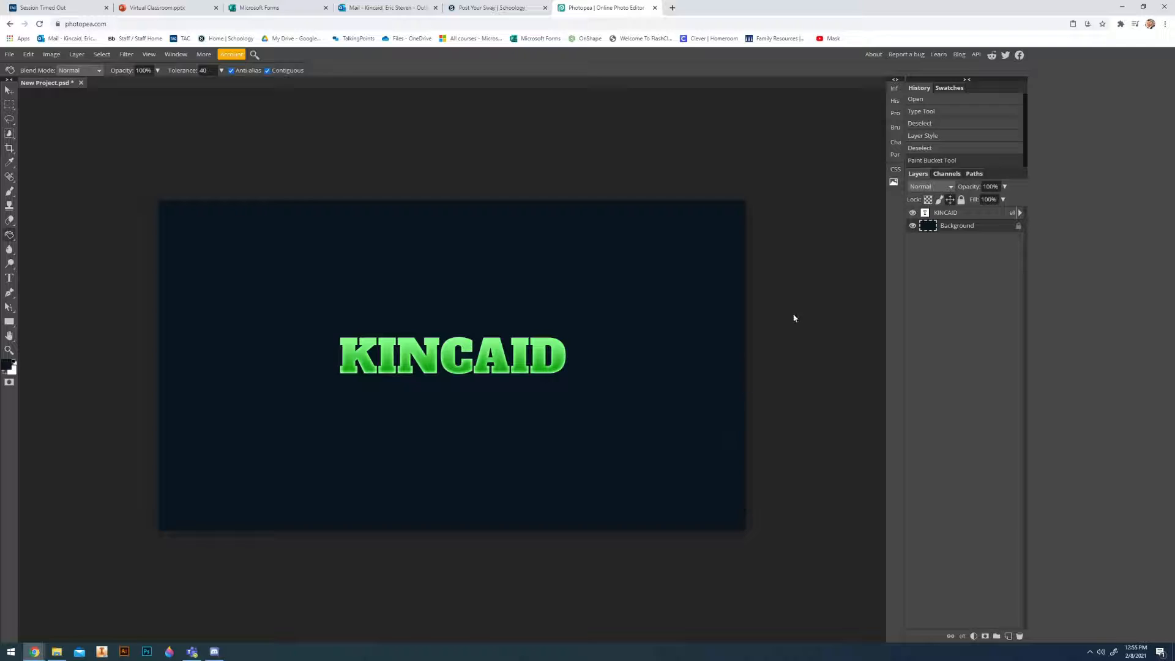
# - Reopen the text layer's style settings and add a Stroke in white ffffff
pyautogui.click(989, 214)
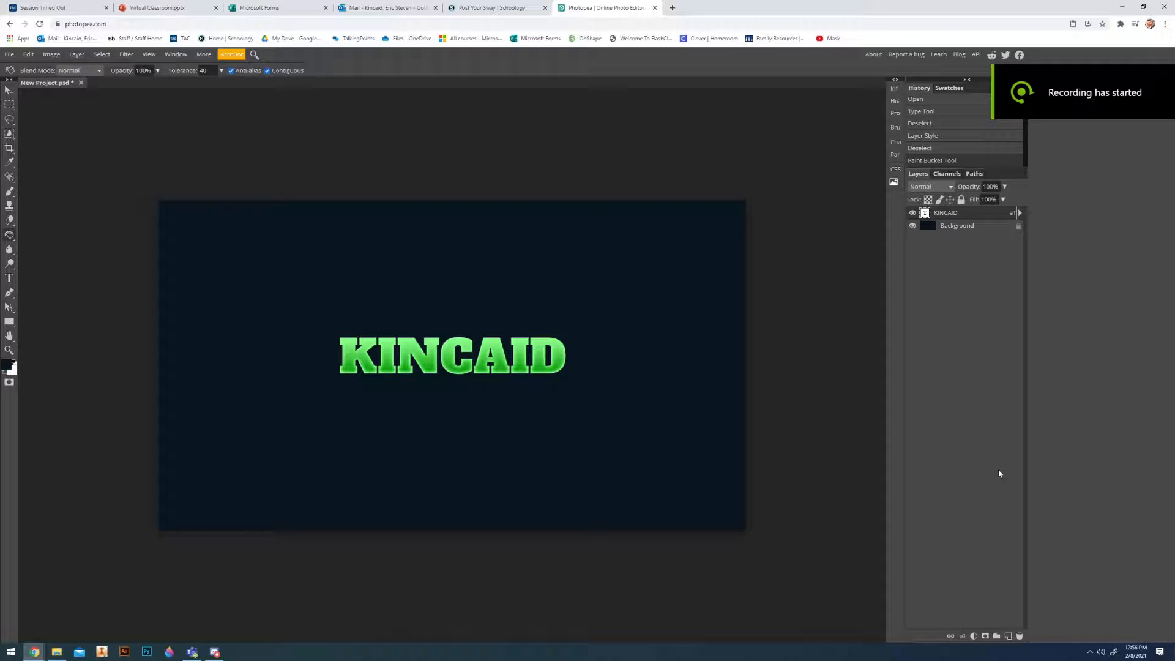
pyautogui.doubleClick(960, 215)
pyautogui.doubleClick(984, 216)
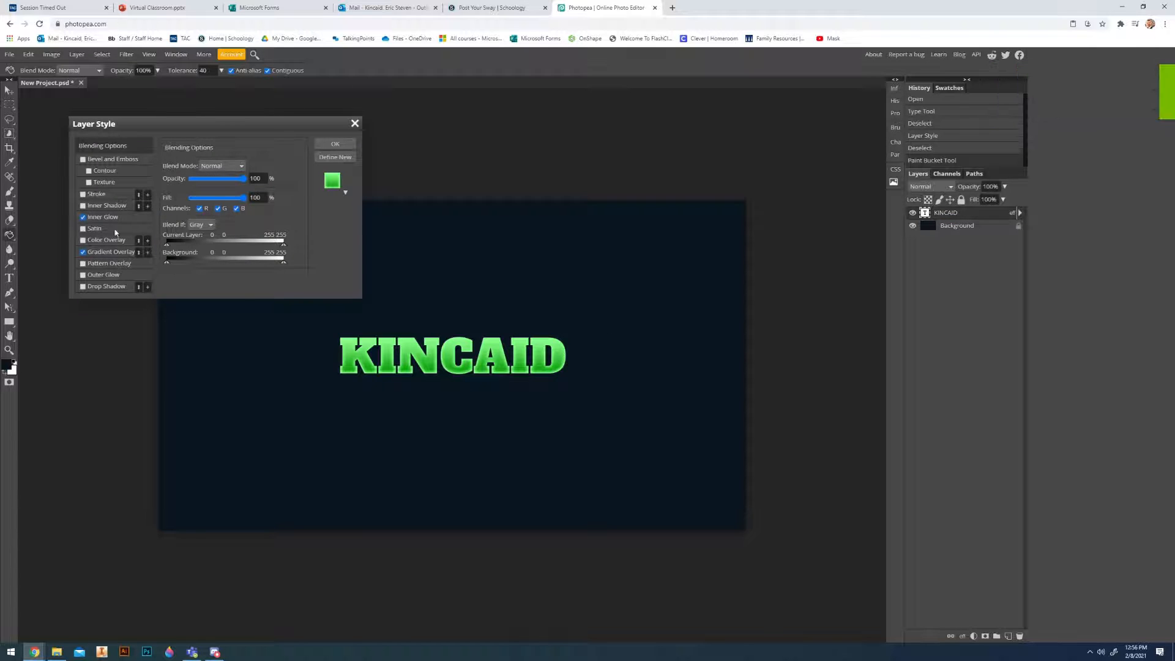
pyautogui.click(95, 195)
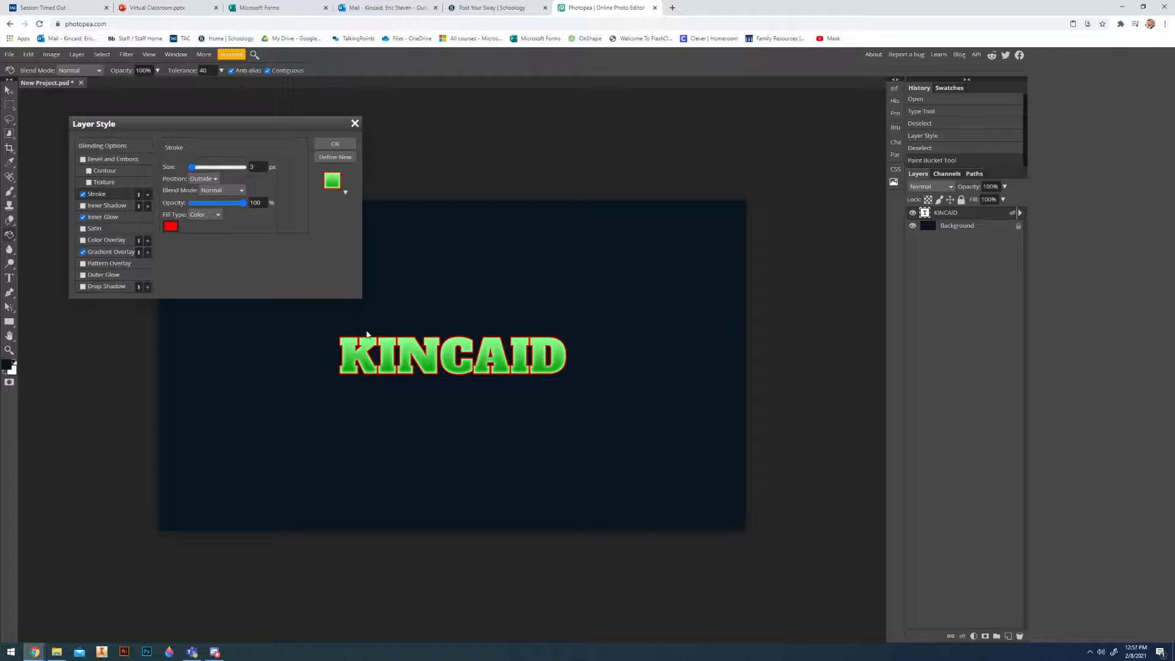
pyautogui.click(171, 225)
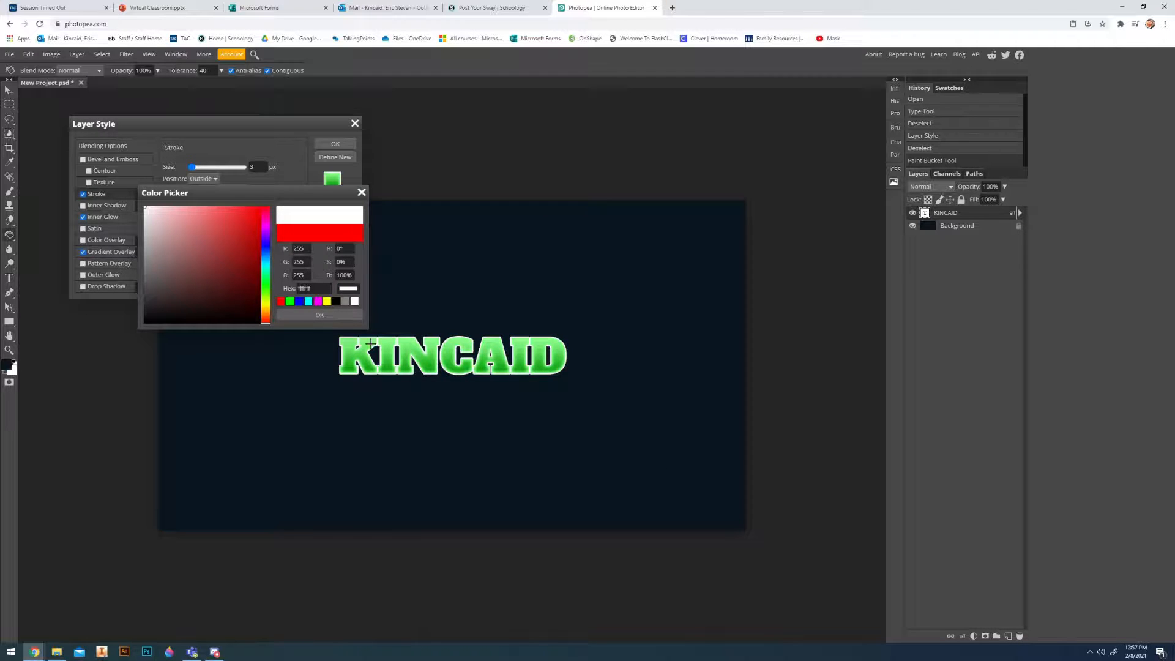
pyautogui.click(349, 316)
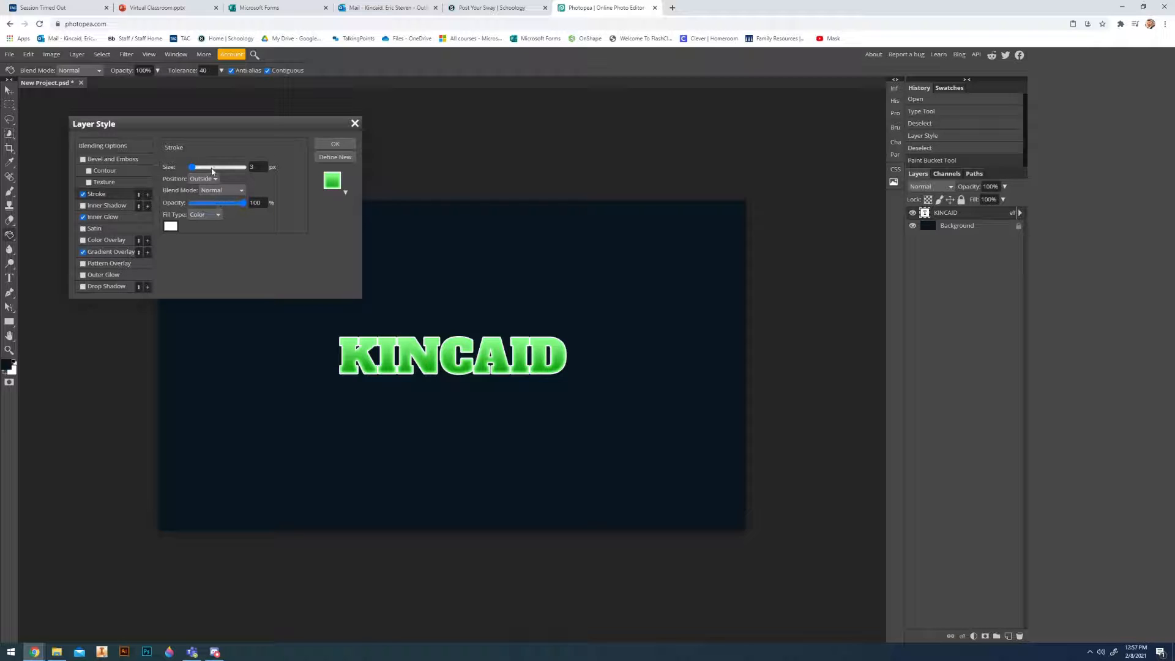
# - Set the white stroke's size to 8 px
pyautogui.moveTo(192, 167); pyautogui.dragTo(193, 175)
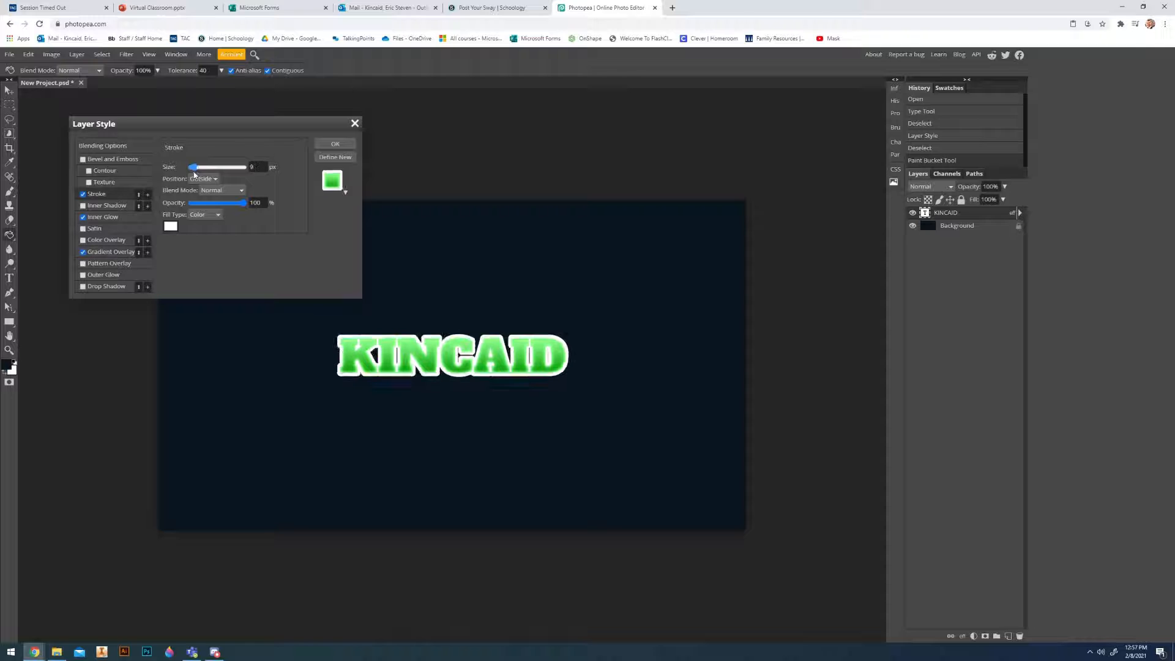
pyautogui.click(257, 166)
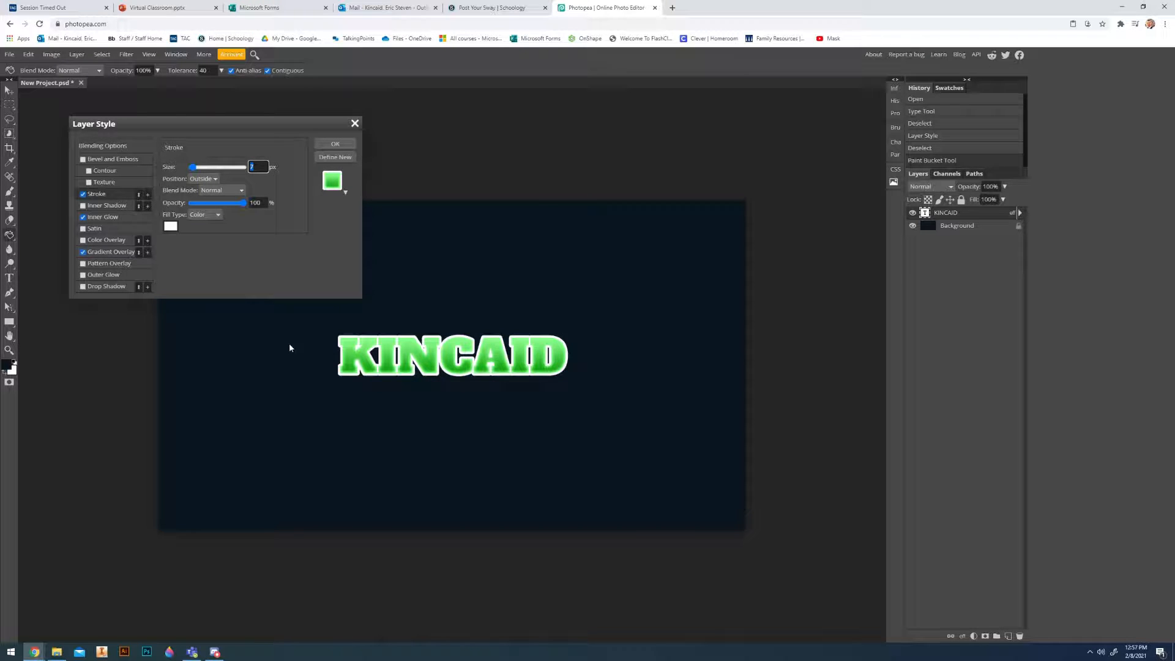
pyautogui.write('8')
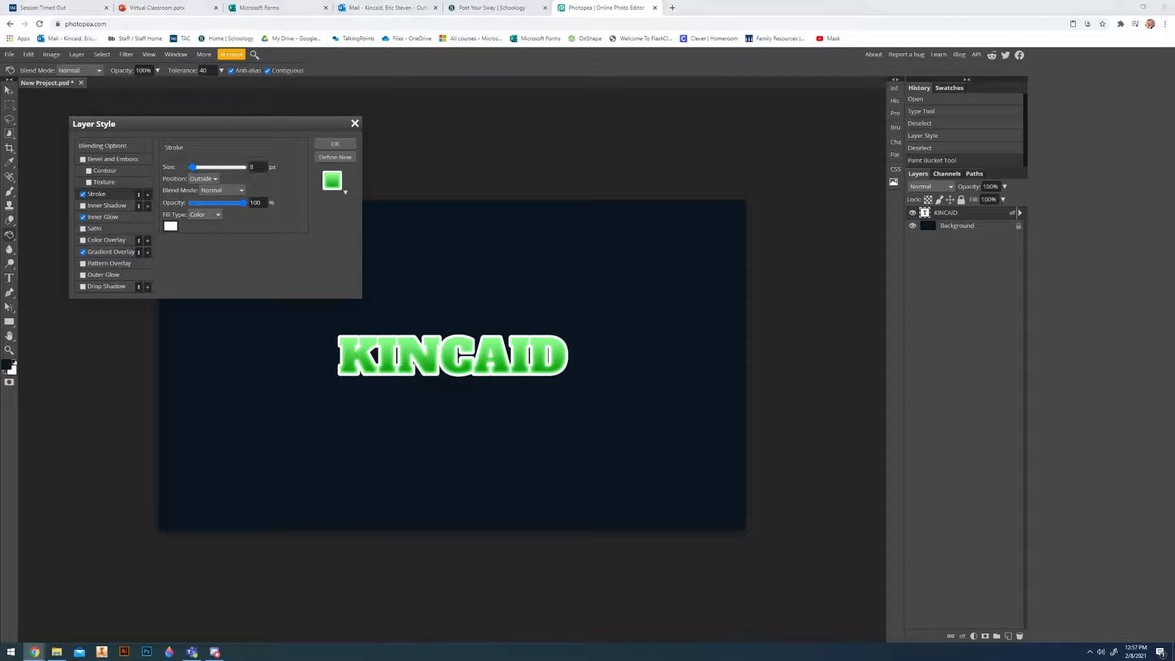
# - Add an Outer Glow in light green 7fffb0 with 100% opacity and a size of 47 px
pyautogui.click(104, 276)
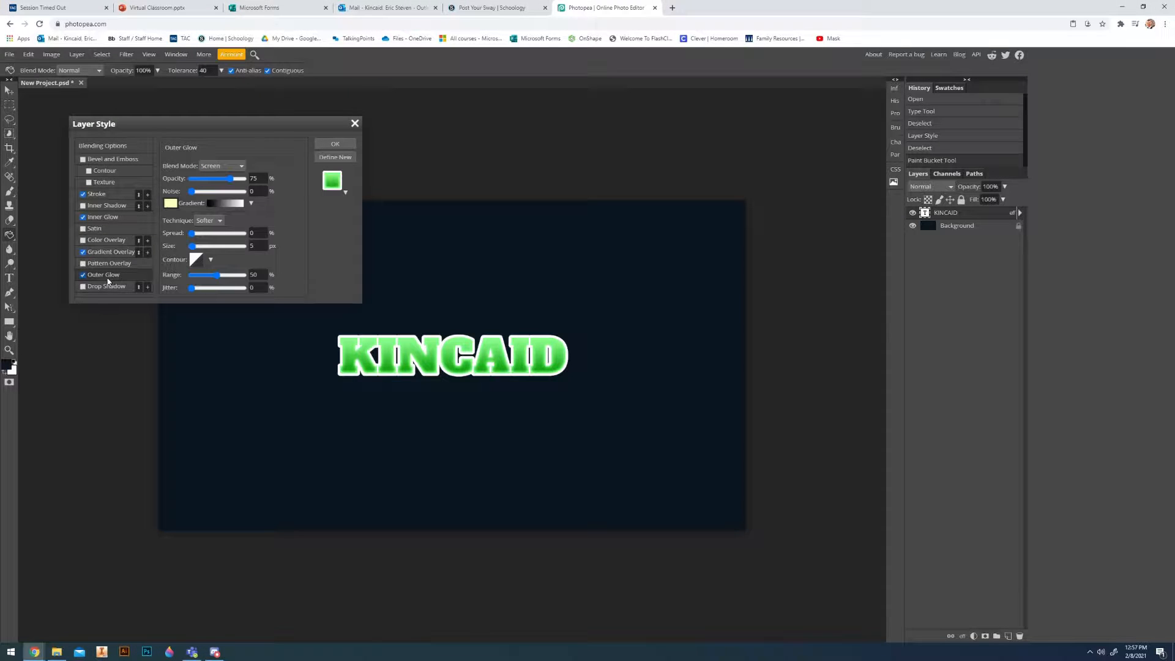
pyautogui.click(171, 204)
pyautogui.click(265, 276)
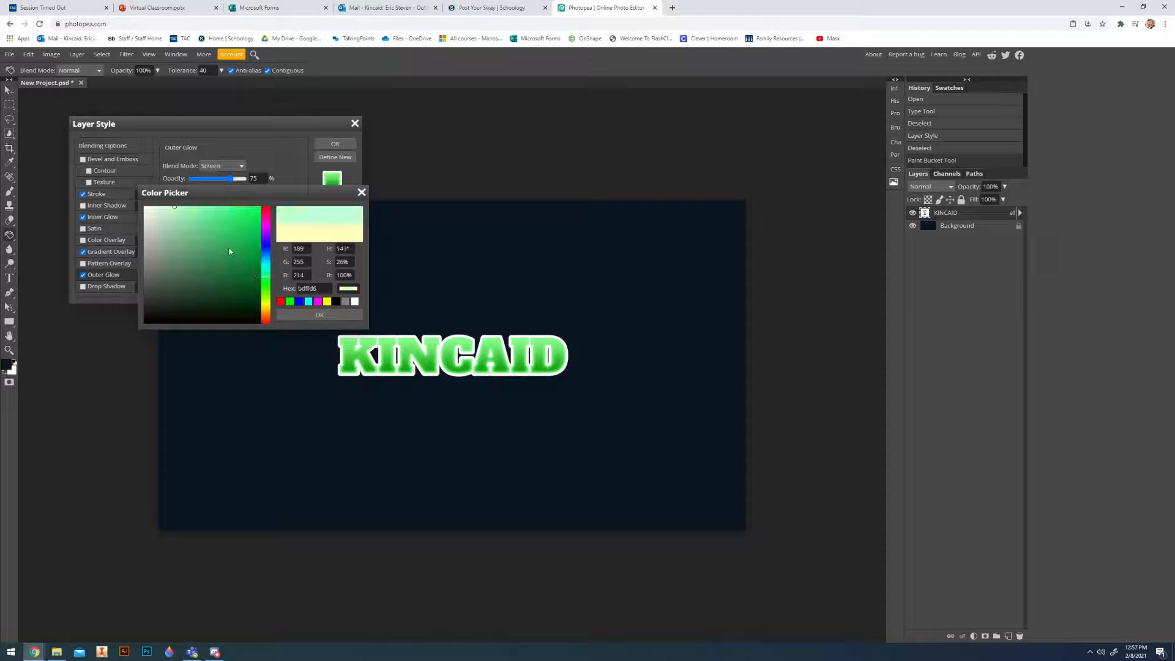
pyautogui.click(203, 207)
pyautogui.click(320, 314)
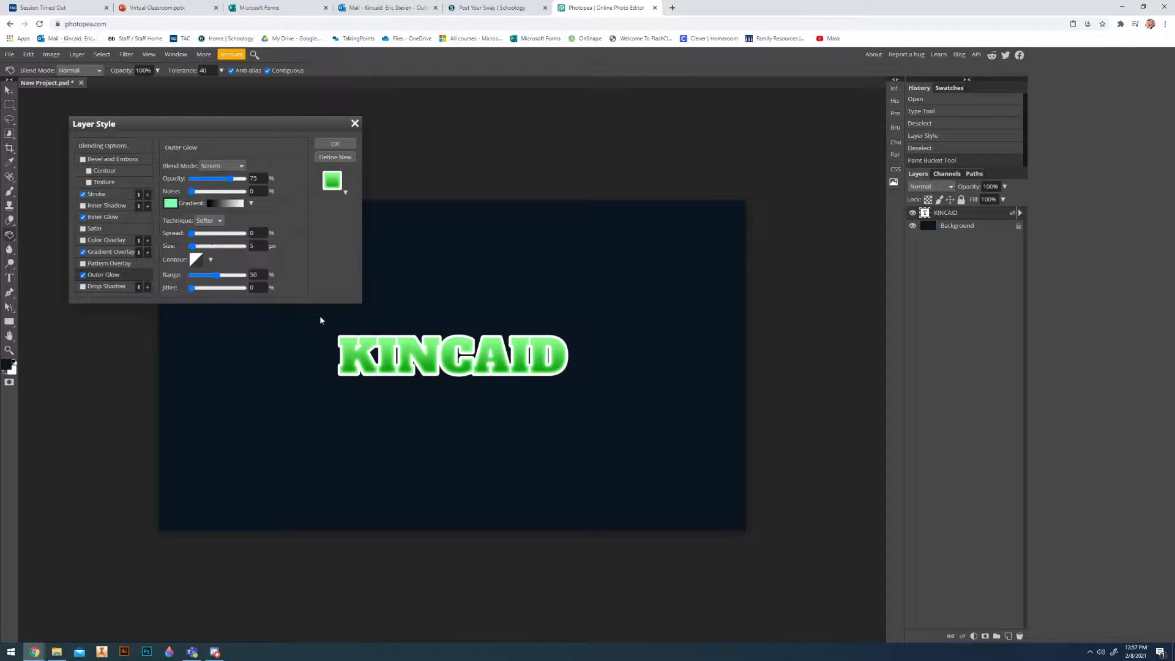
pyautogui.moveTo(237, 187); pyautogui.dragTo(288, 177)
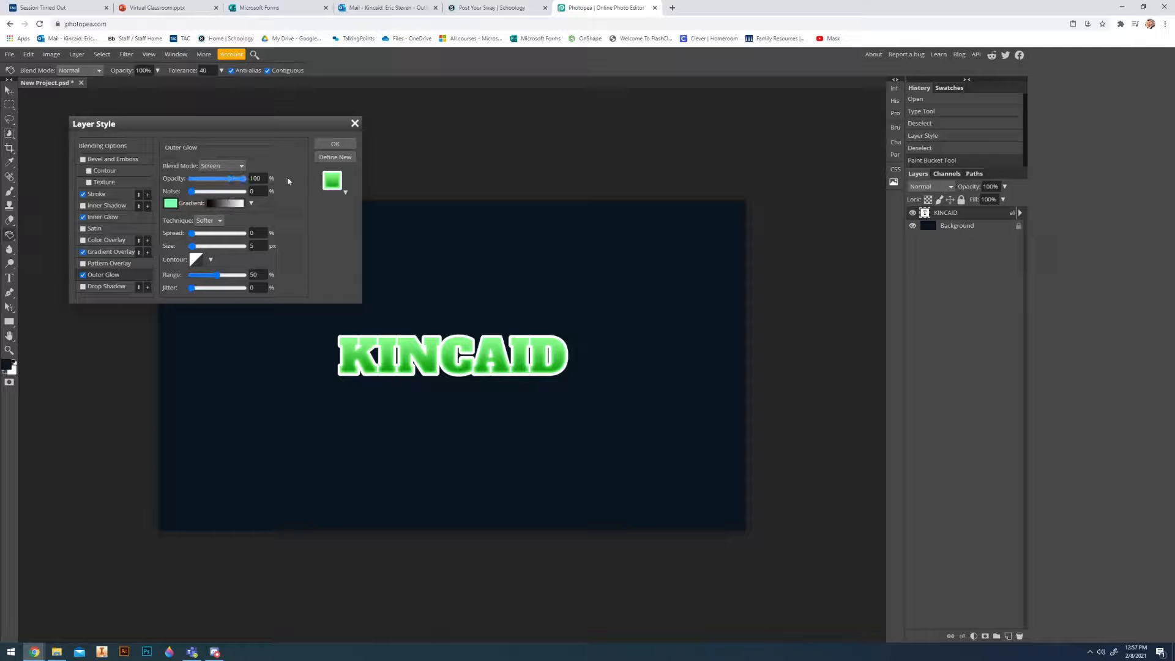
pyautogui.click(202, 247)
pyautogui.moveTo(202, 249); pyautogui.dragTo(203, 250)
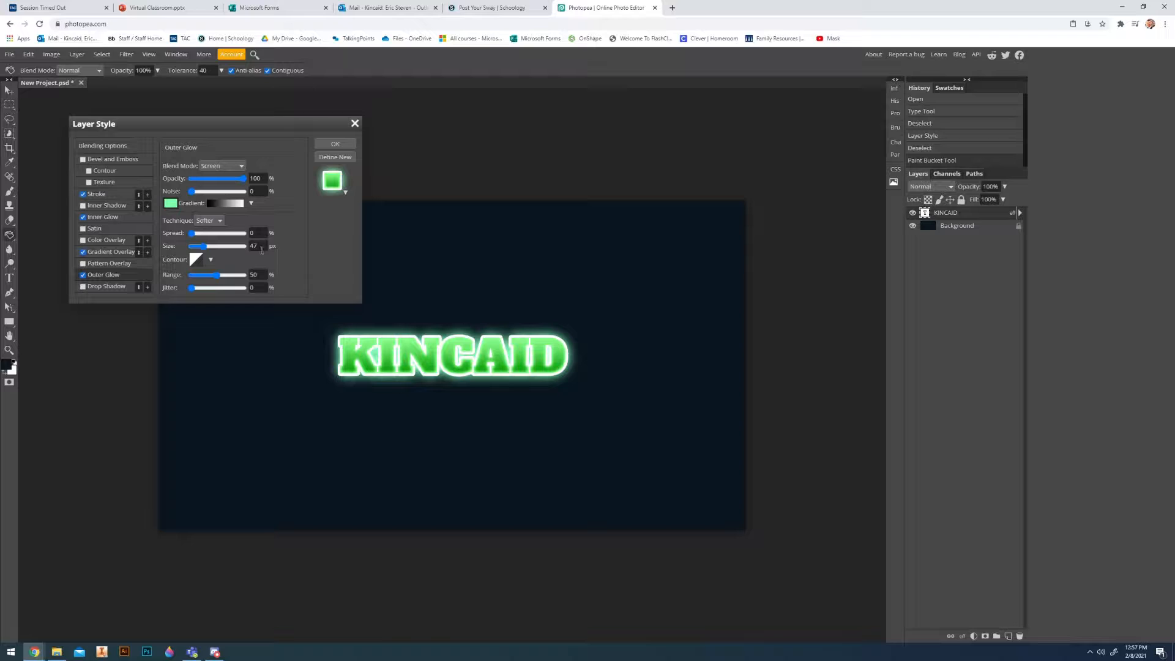
# - Change the Outer Glow's colour to bright green 1ae200 and set its spread to 14%
pyautogui.click(170, 204)
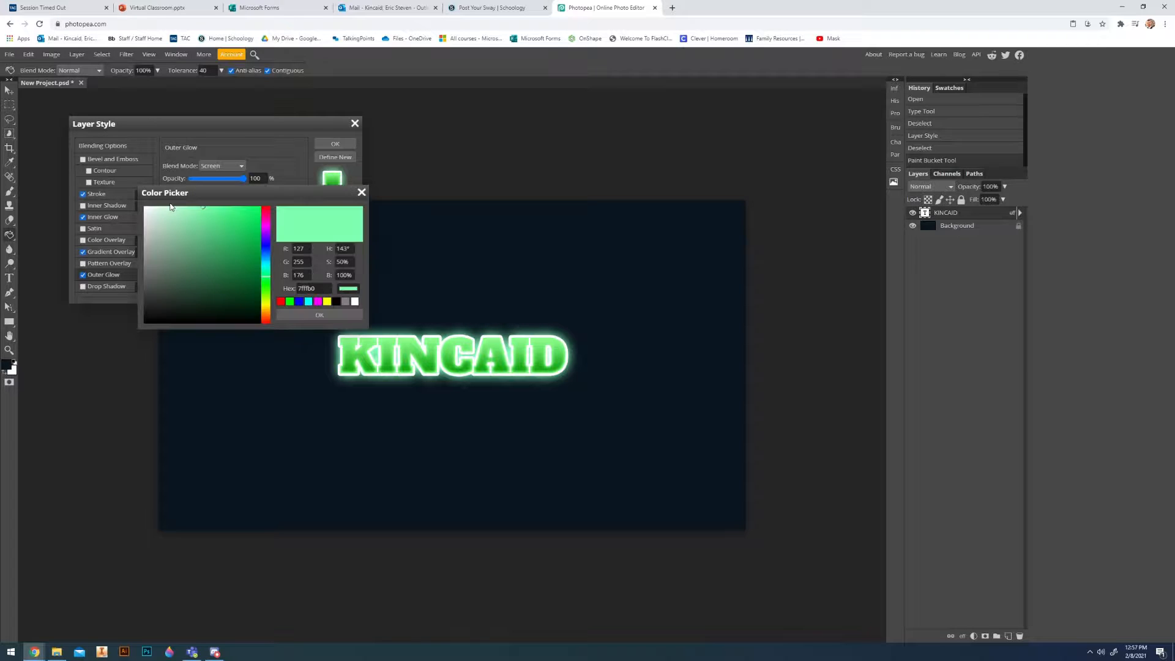
pyautogui.click(267, 286)
pyautogui.moveTo(234, 263)
pyautogui.mouseDown()
pyautogui.moveTo(249, 270)
pyautogui.moveTo(220, 230)
pyautogui.moveTo(219, 259)
pyautogui.moveTo(277, 225)
pyautogui.mouseUp()
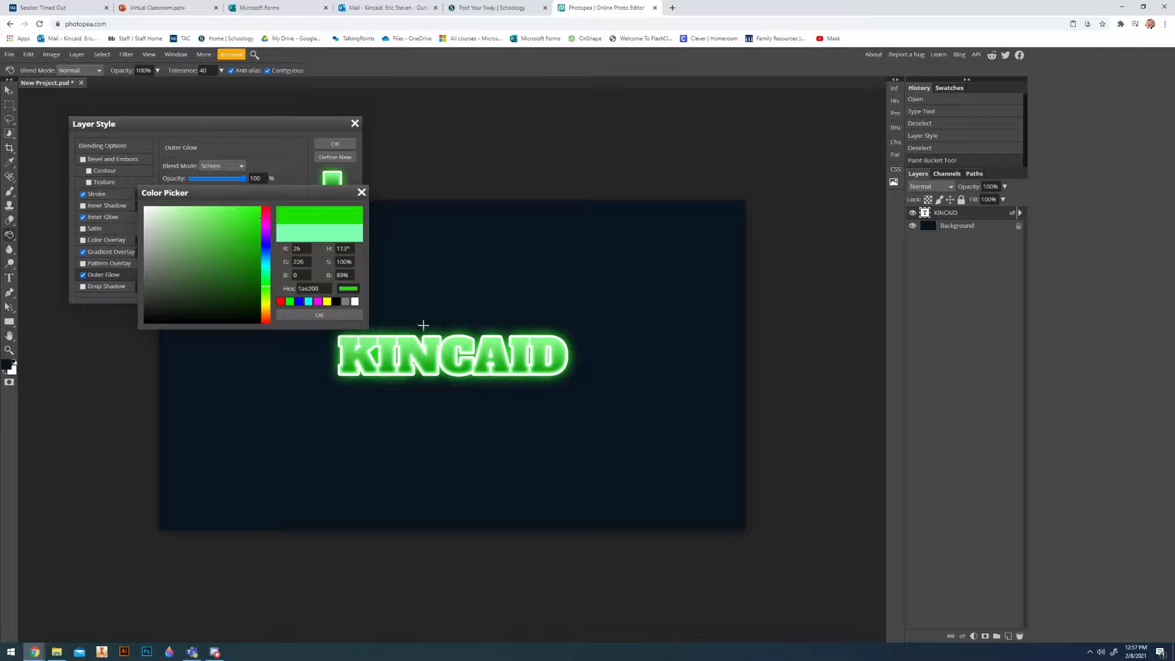
pyautogui.click(318, 314)
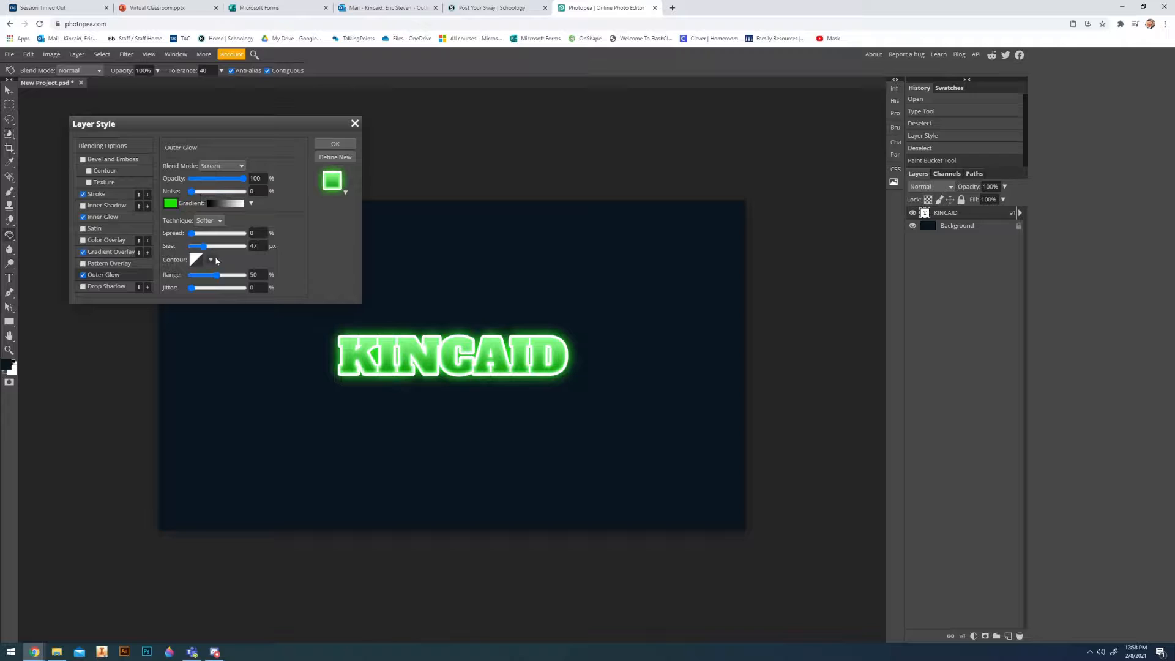
pyautogui.moveTo(206, 239)
pyautogui.mouseDown()
pyautogui.moveTo(223, 239)
pyautogui.moveTo(195, 239)
pyautogui.mouseUp()
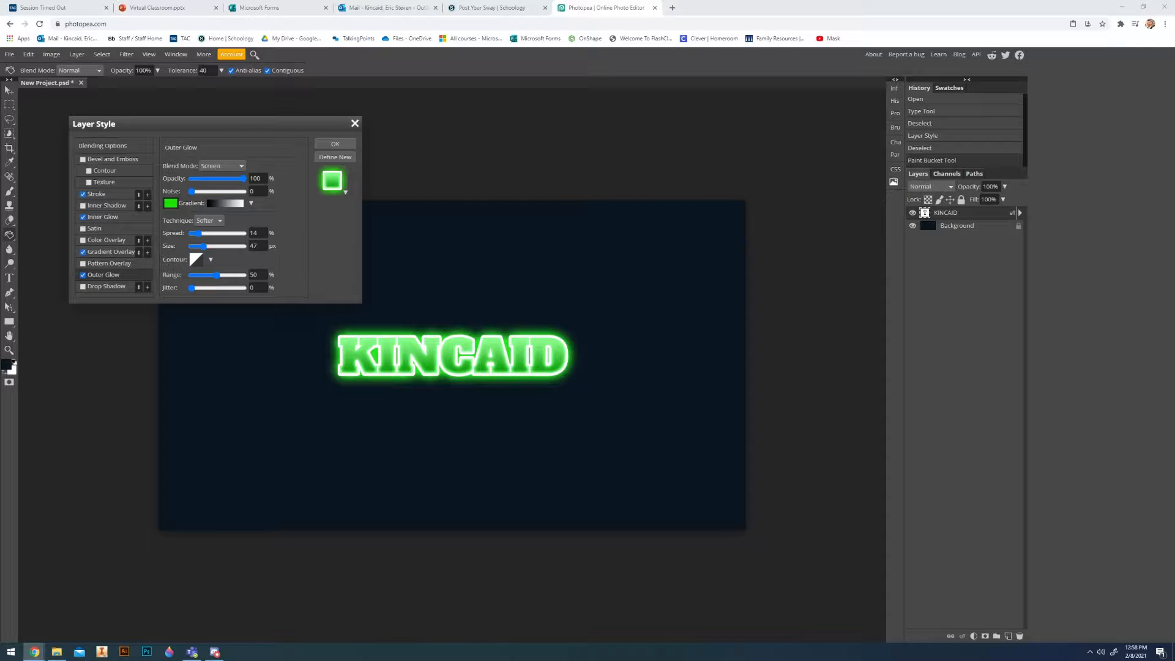
# - Add a second Stroke to the text in light green 8bff7c with a size of 11 px
pyautogui.click(122, 196)
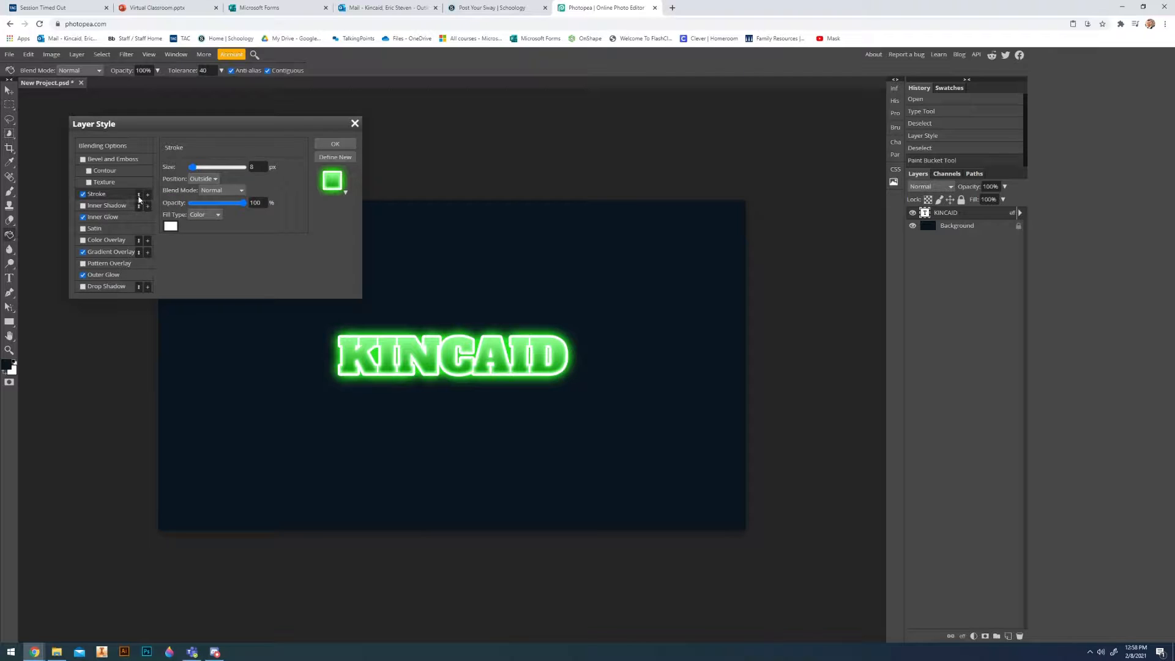
pyautogui.click(148, 195)
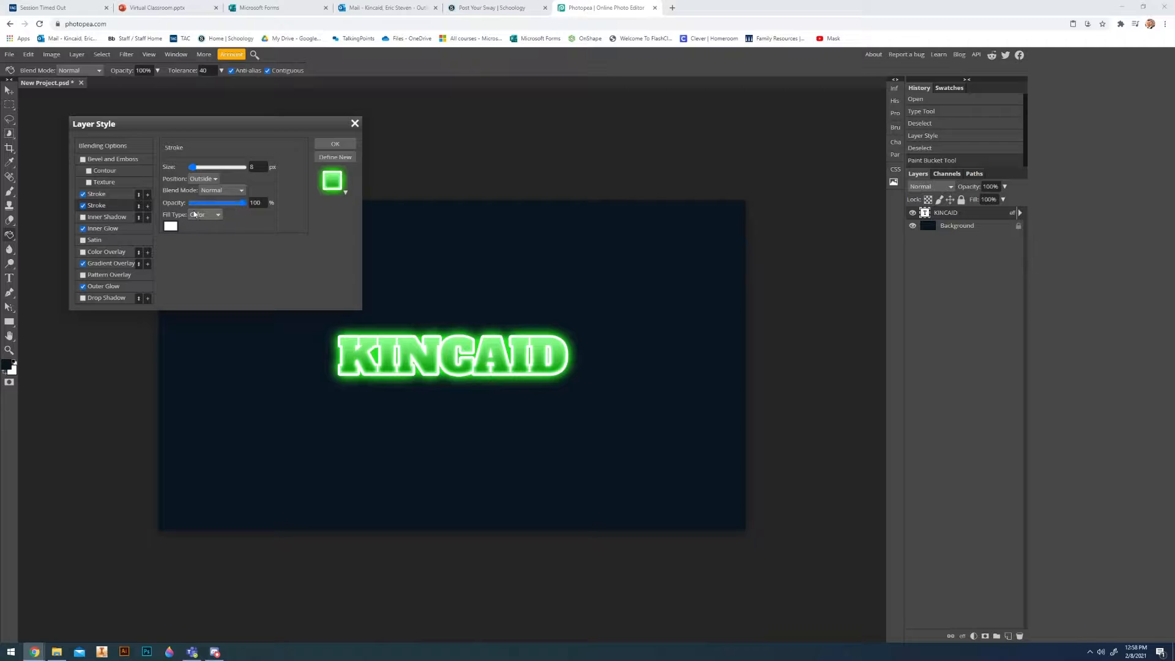
pyautogui.moveTo(194, 170); pyautogui.dragTo(190, 207)
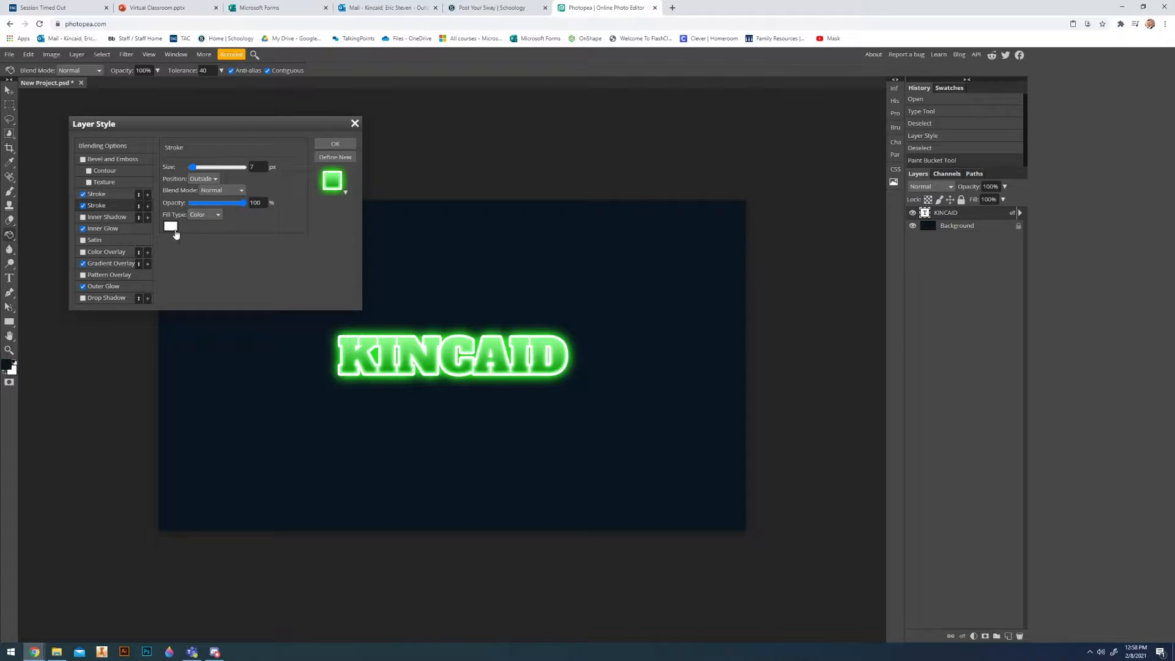
pyautogui.click(171, 227)
pyautogui.click(204, 207)
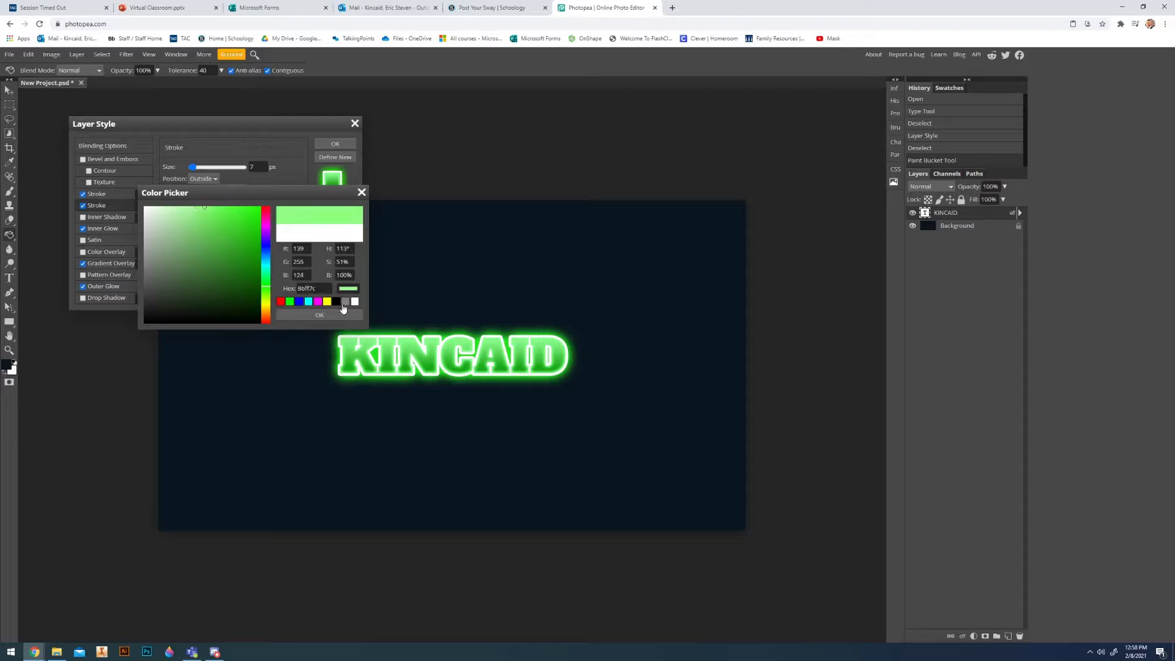
pyautogui.click(319, 315)
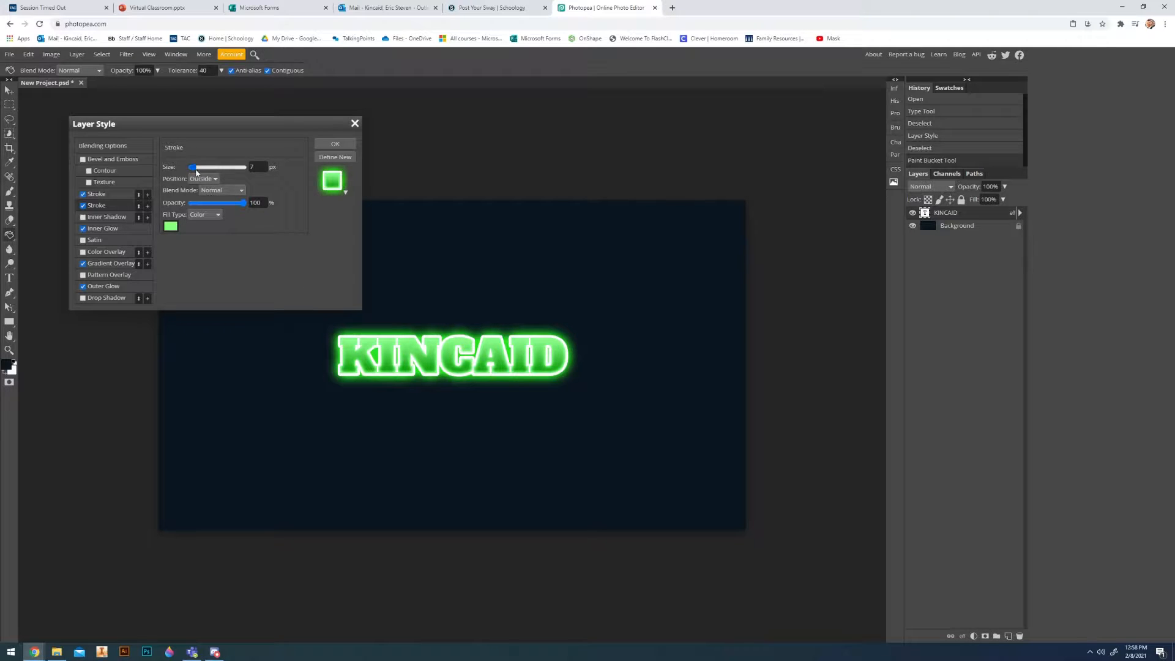
pyautogui.moveTo(196, 174); pyautogui.dragTo(195, 173)
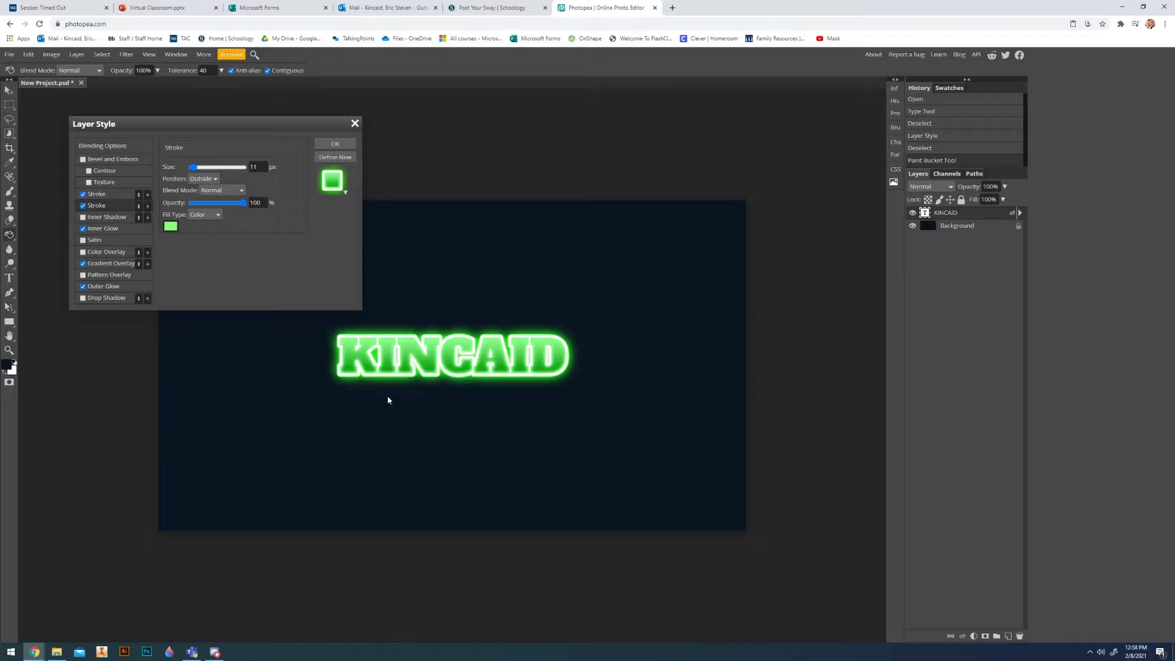
# - Change the Inner Glow's colour to a more saturated bright green and apply the layer style
pyautogui.click(104, 286)
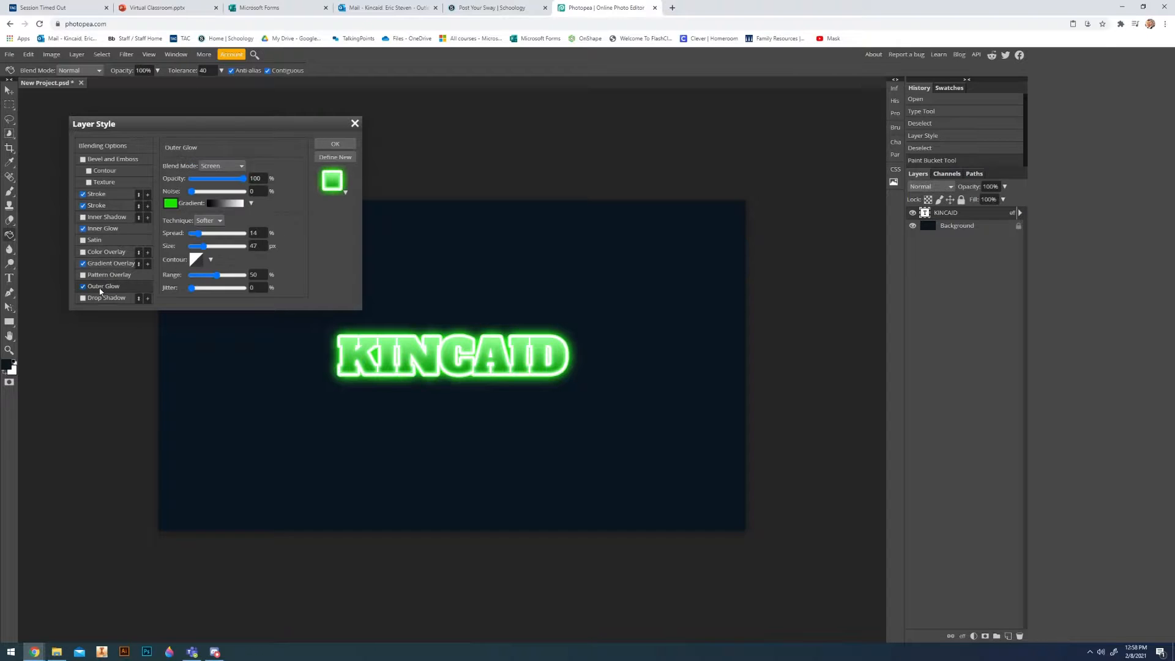
pyautogui.click(103, 229)
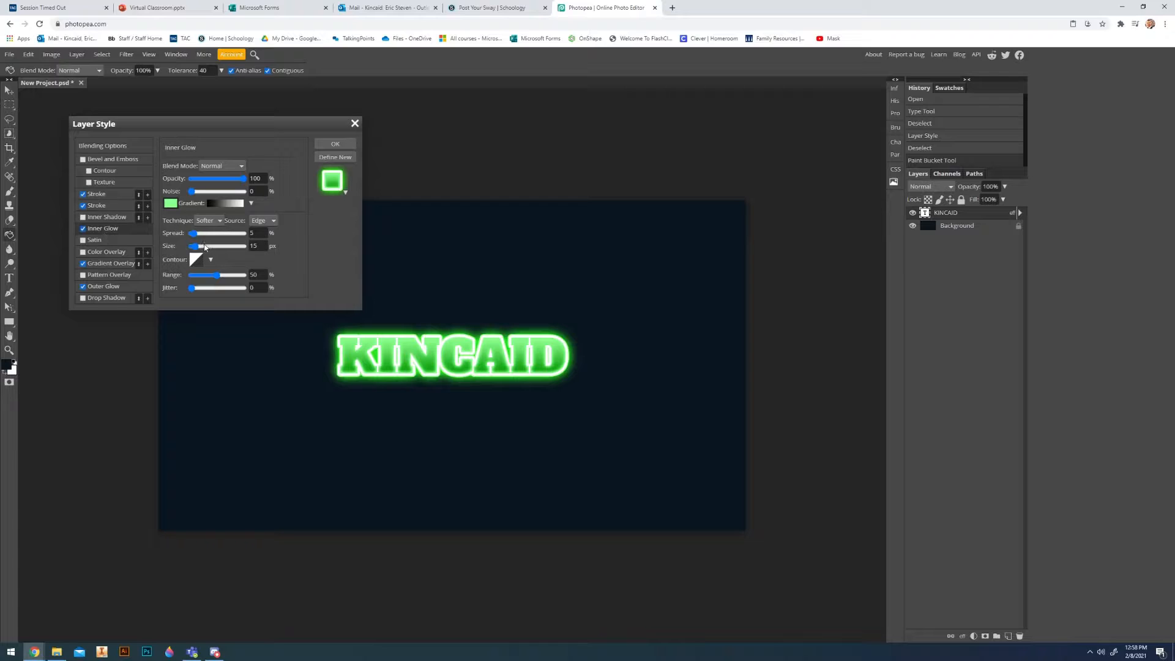
pyautogui.moveTo(205, 246)
pyautogui.mouseDown()
pyautogui.moveTo(194, 249)
pyautogui.moveTo(237, 219)
pyautogui.moveTo(216, 211)
pyautogui.moveTo(233, 210)
pyautogui.mouseUp()
pyautogui.click(169, 203)
pyautogui.click(316, 315)
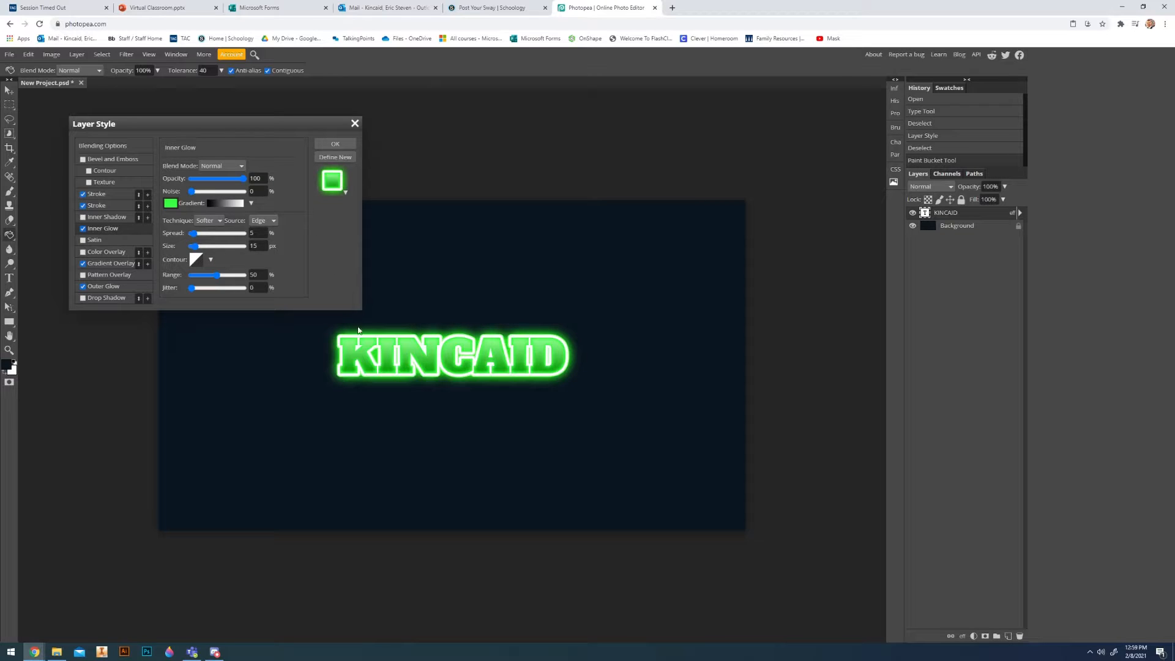
pyautogui.click(335, 143)
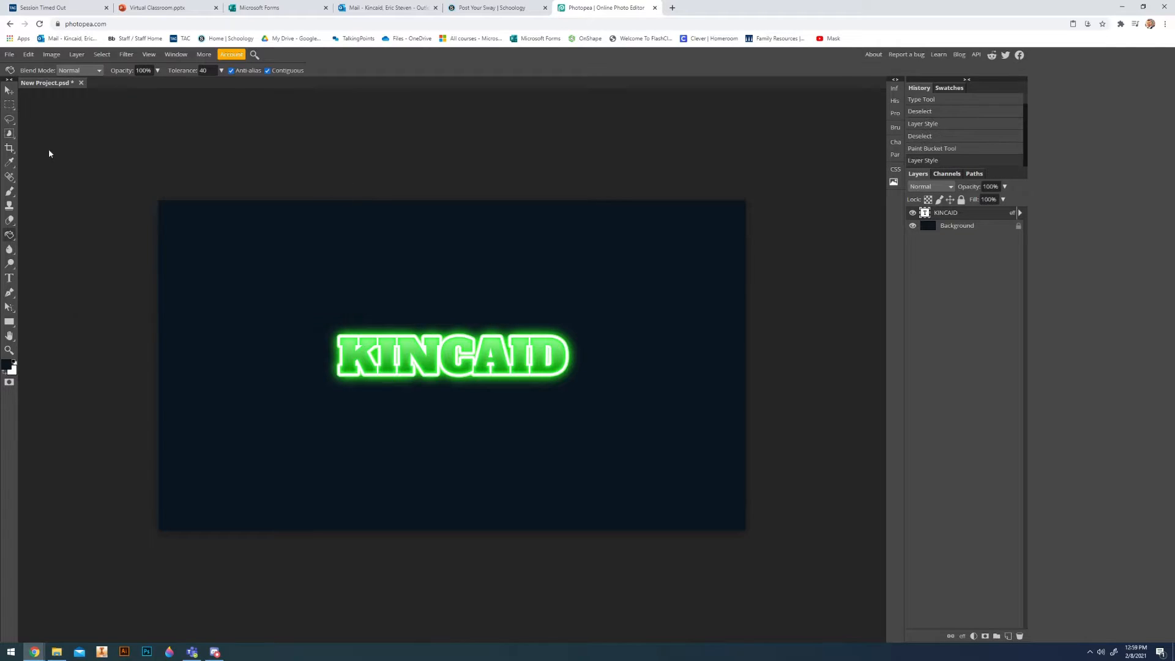
# - Select the whole surname text, enlarge it to size 200 and then 400, and shift it toward the canvas's left edge
pyautogui.click(9, 278)
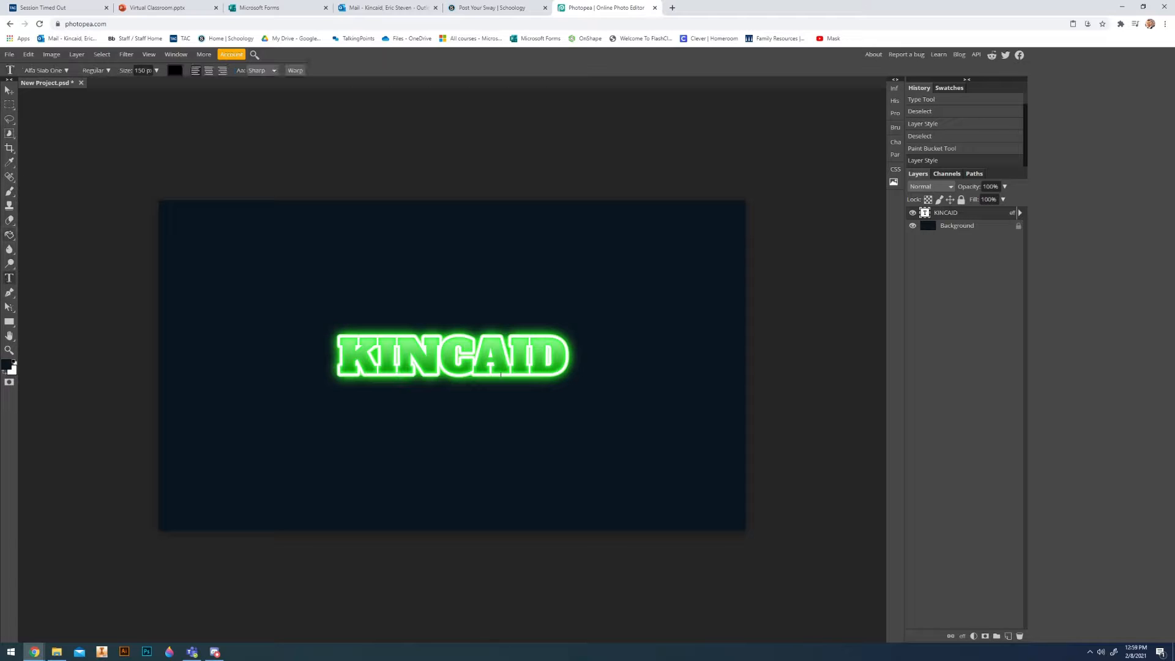
pyautogui.moveTo(568, 364); pyautogui.dragTo(354, 362)
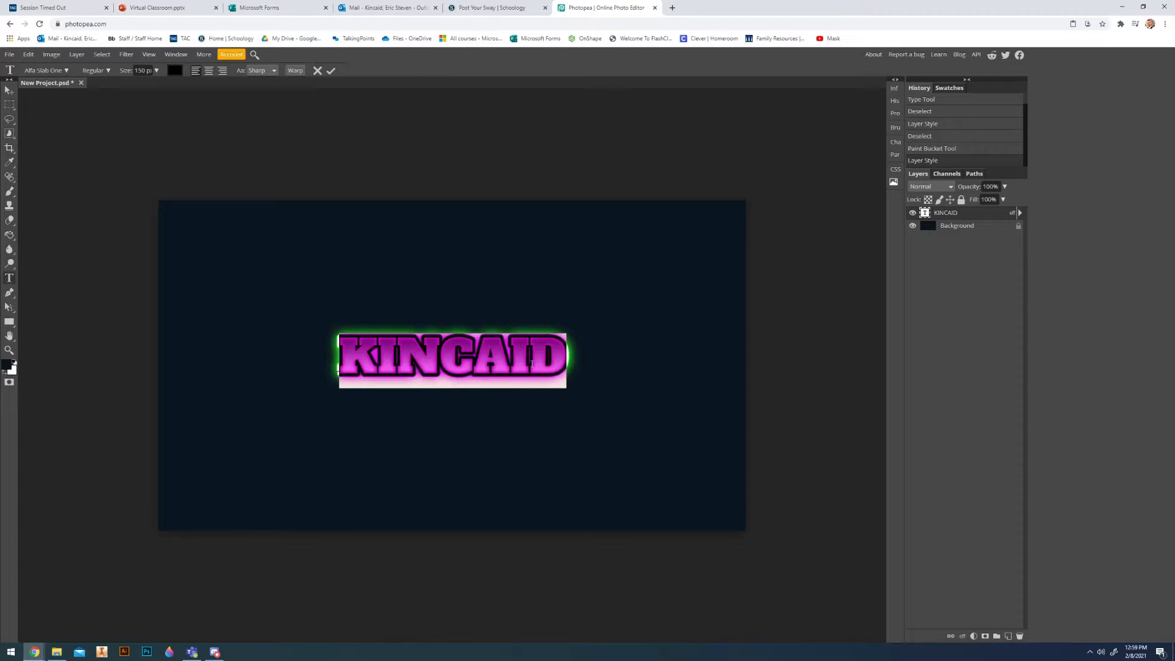
pyautogui.click(143, 71)
pyautogui.press('BackSpace')
pyautogui.write('200')
pyautogui.press('Return')
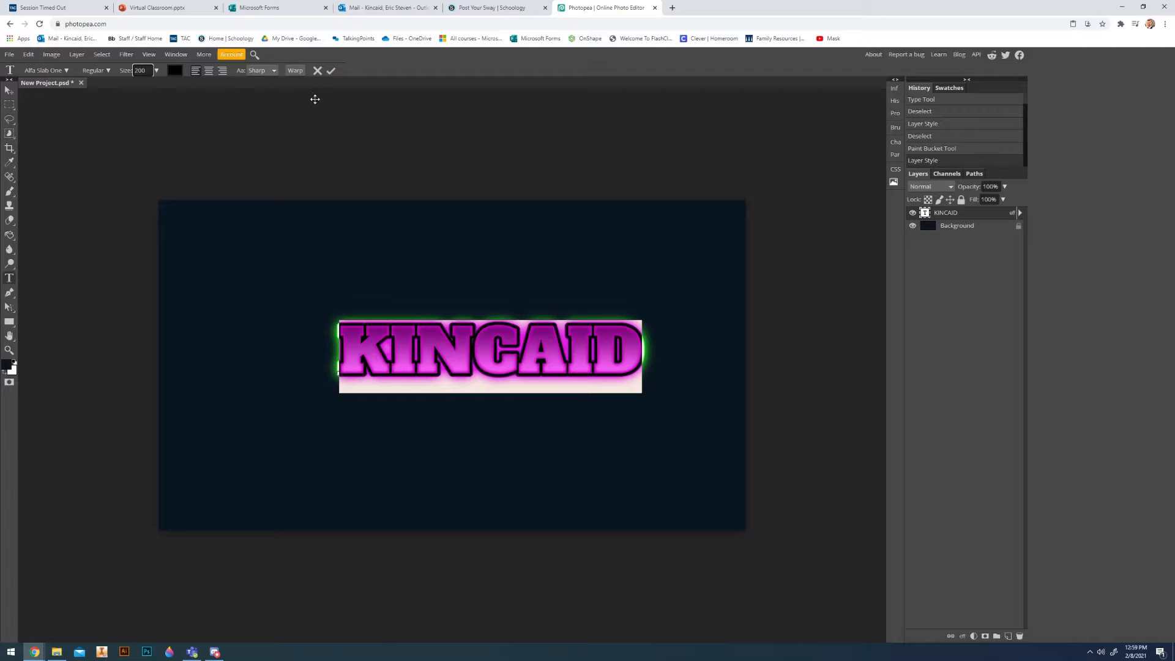
pyautogui.write('400')
pyautogui.press('Return')
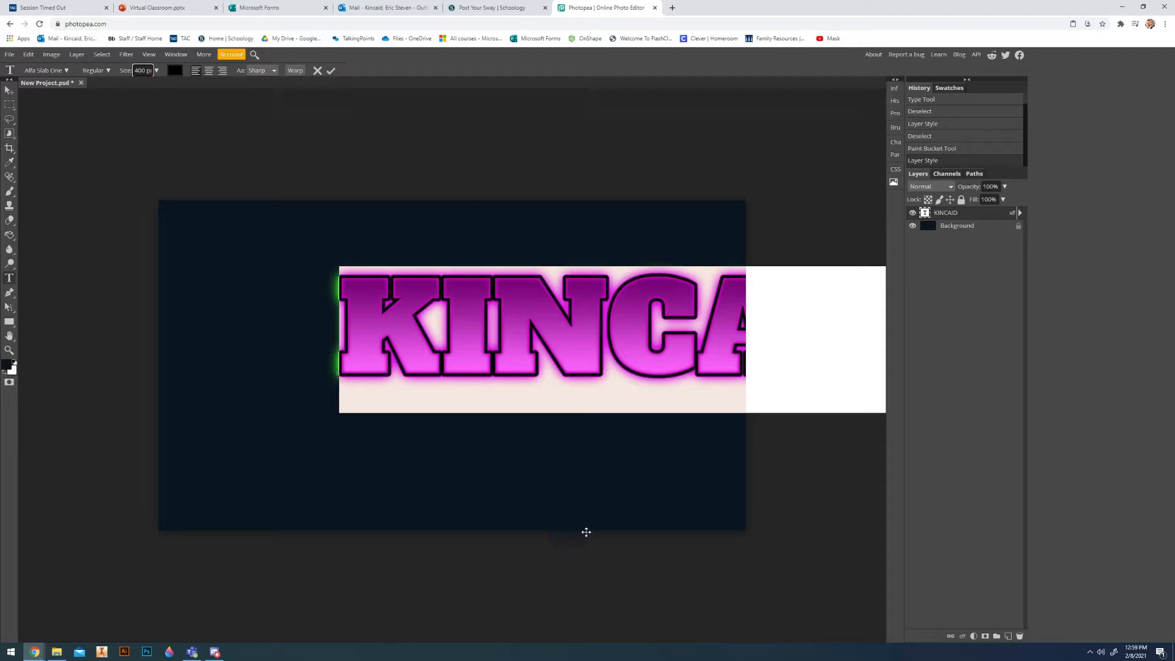
pyautogui.moveTo(581, 560); pyautogui.dragTo(394, 560)
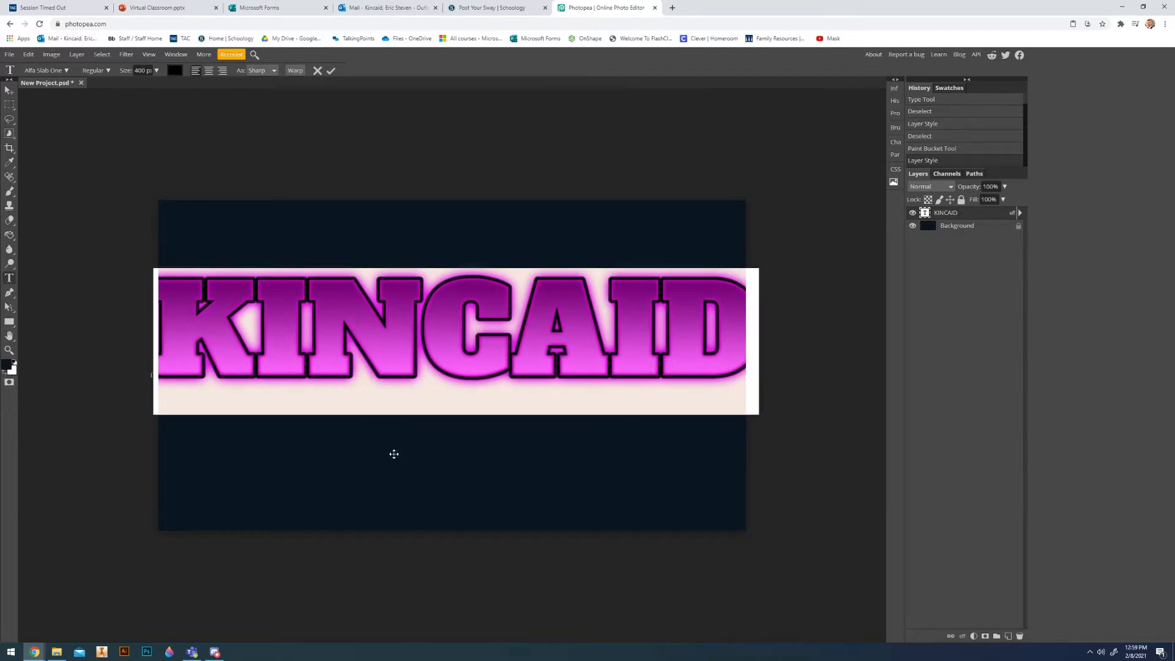
# - Set the surname text's size to 350, centre it on the canvas, and finish the text edit
pyautogui.click(148, 72)
pyautogui.hotkey('ctrl', 'a')
pyautogui.write('350')
pyautogui.press('Return')
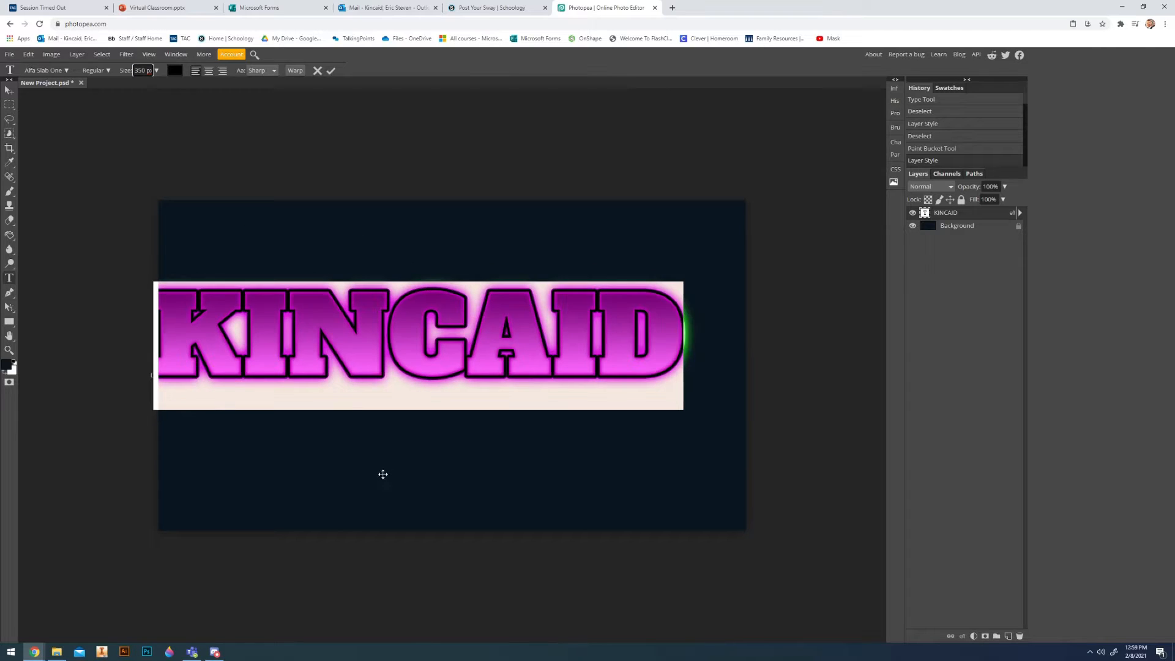
pyautogui.moveTo(387, 477); pyautogui.dragTo(420, 503)
pyautogui.click(9, 105)
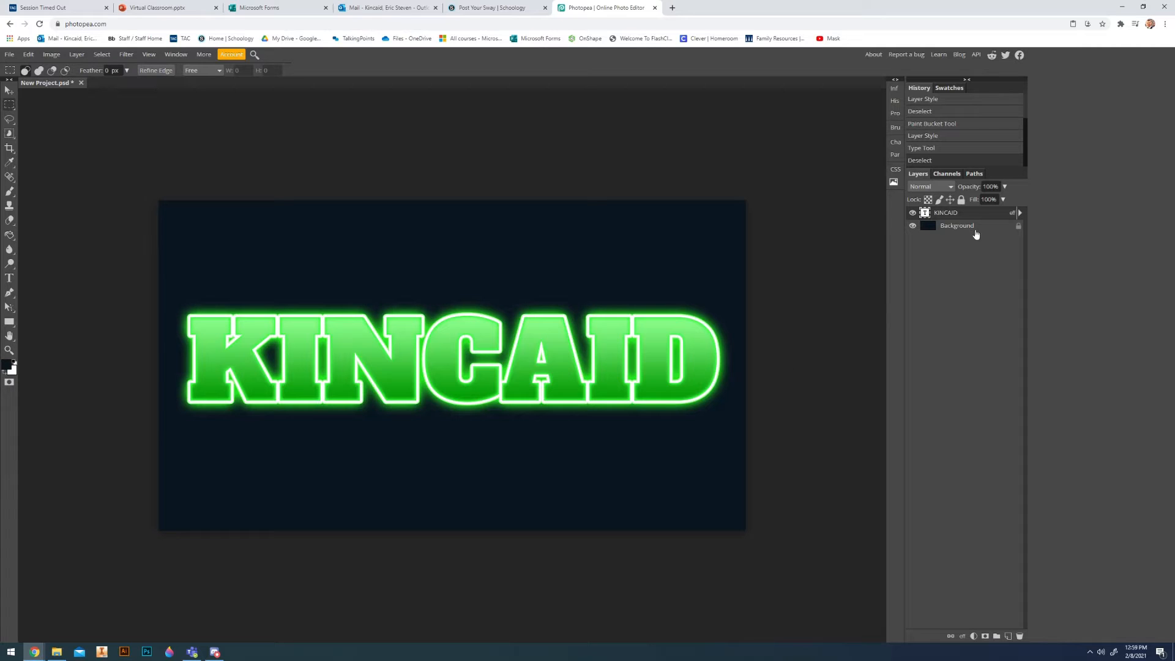
# - Reopen the text layer's style settings and set the light green Stroke's size to 14 px
pyautogui.doubleClick(965, 216)
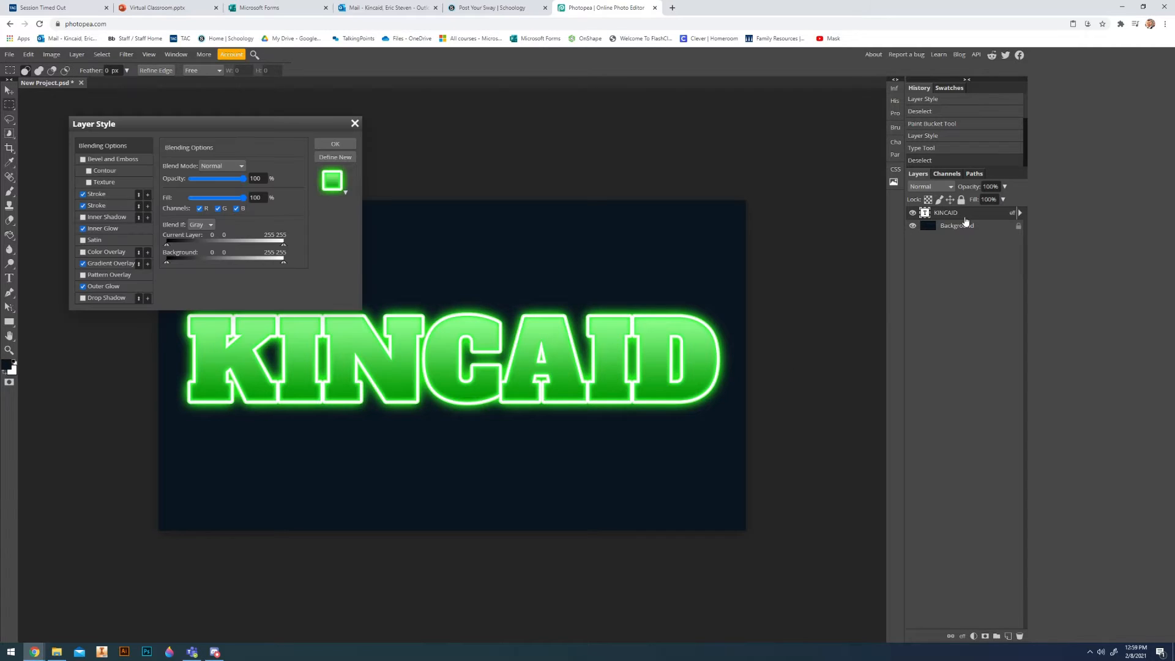
pyautogui.click(115, 206)
pyautogui.moveTo(196, 167); pyautogui.dragTo(194, 170)
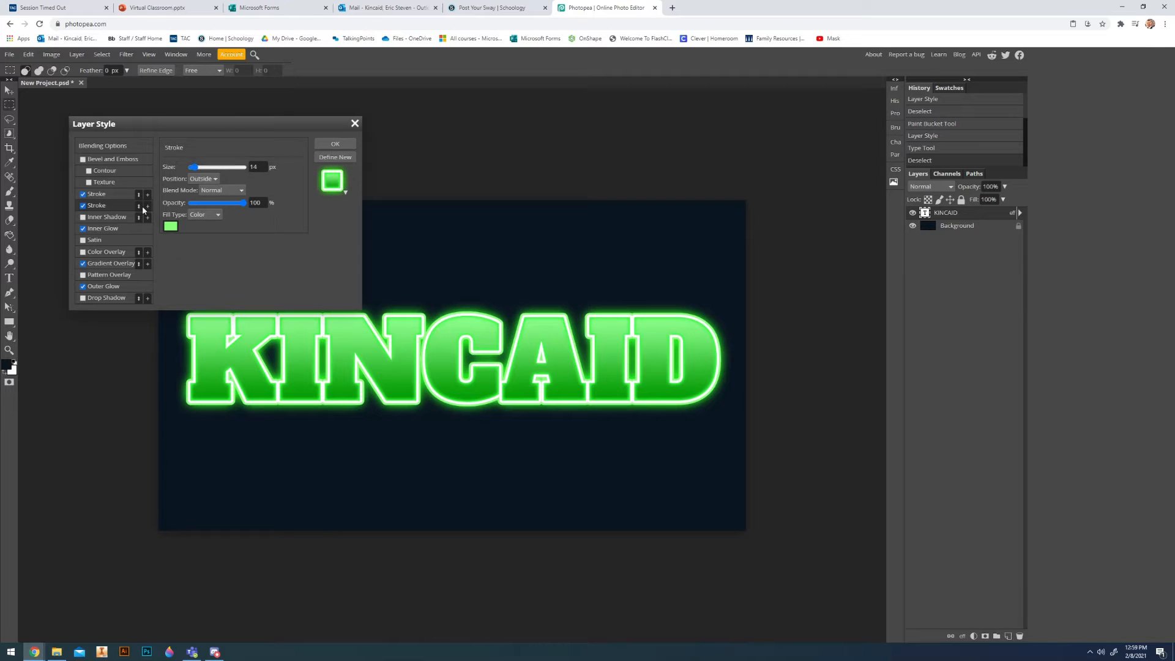
# - Increase the Outer Glow's size to 63 px, check the Inner Glow settings, and apply the layer style
pyautogui.click(105, 230)
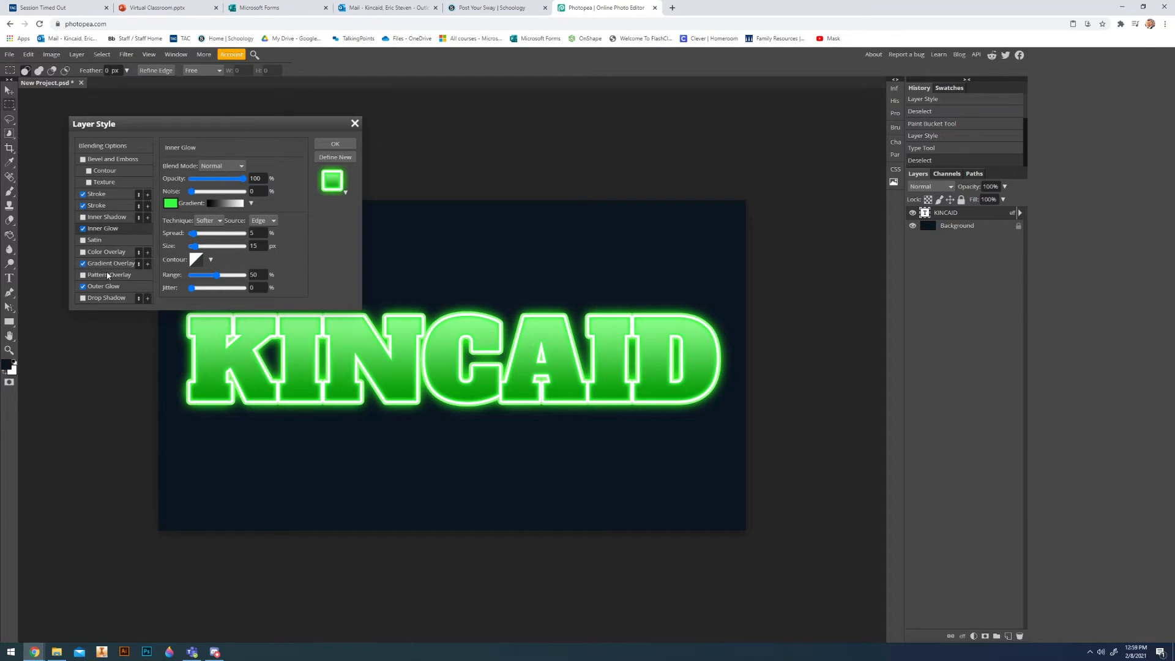
pyautogui.click(105, 287)
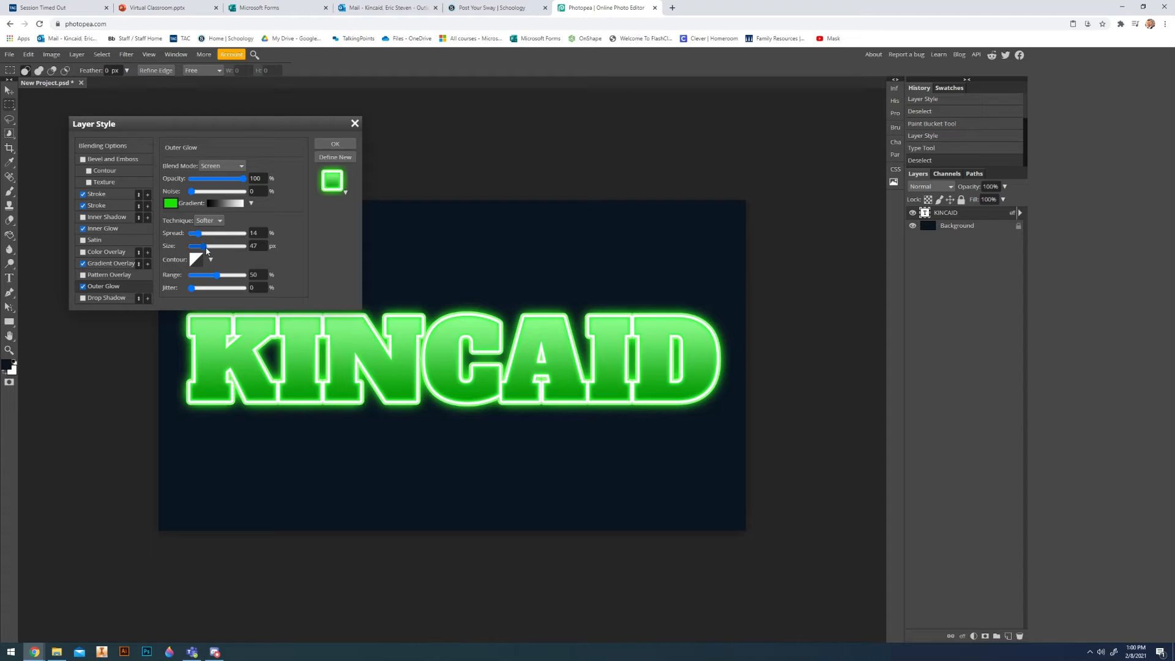
pyautogui.moveTo(206, 251); pyautogui.dragTo(207, 250)
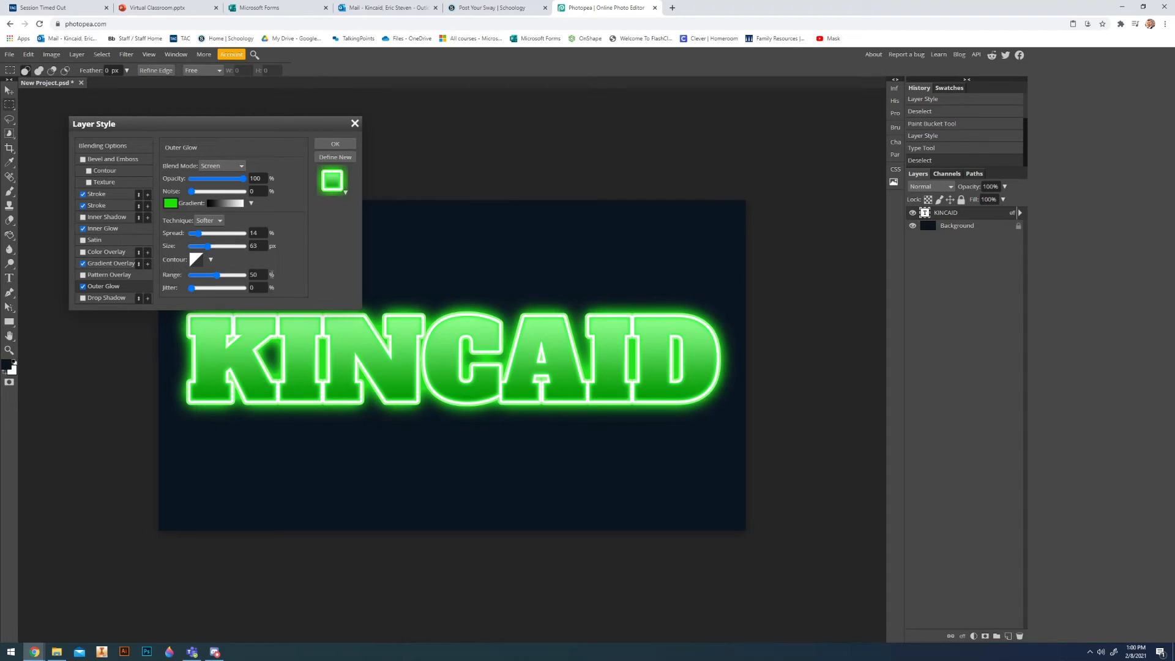
pyautogui.click(114, 228)
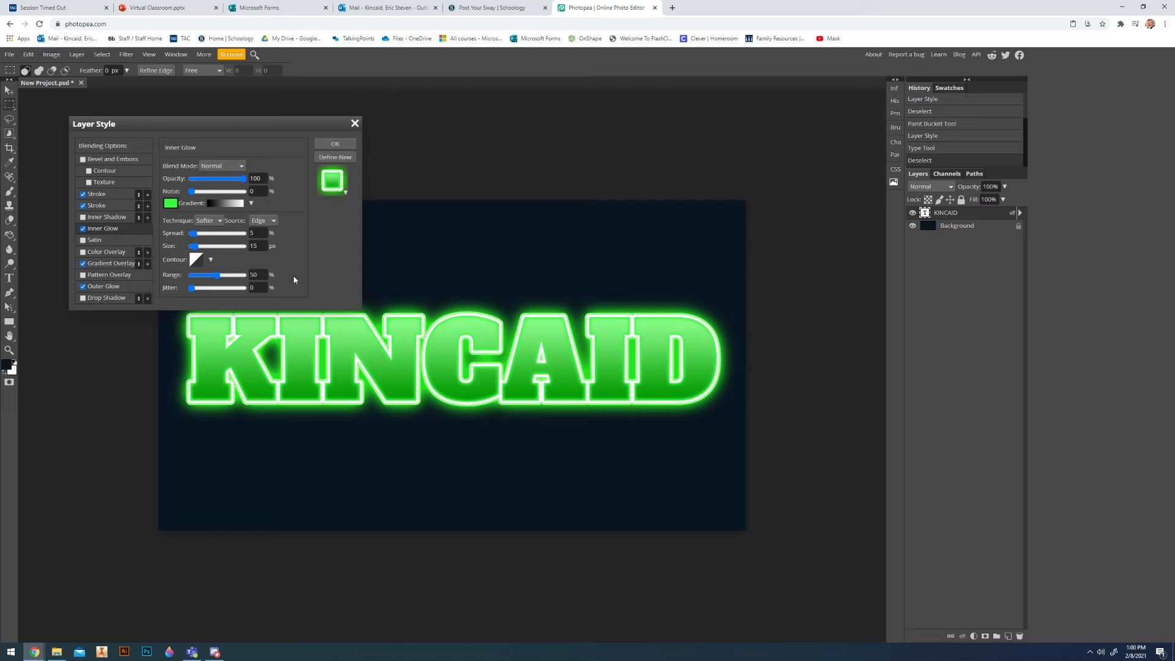
pyautogui.click(352, 147)
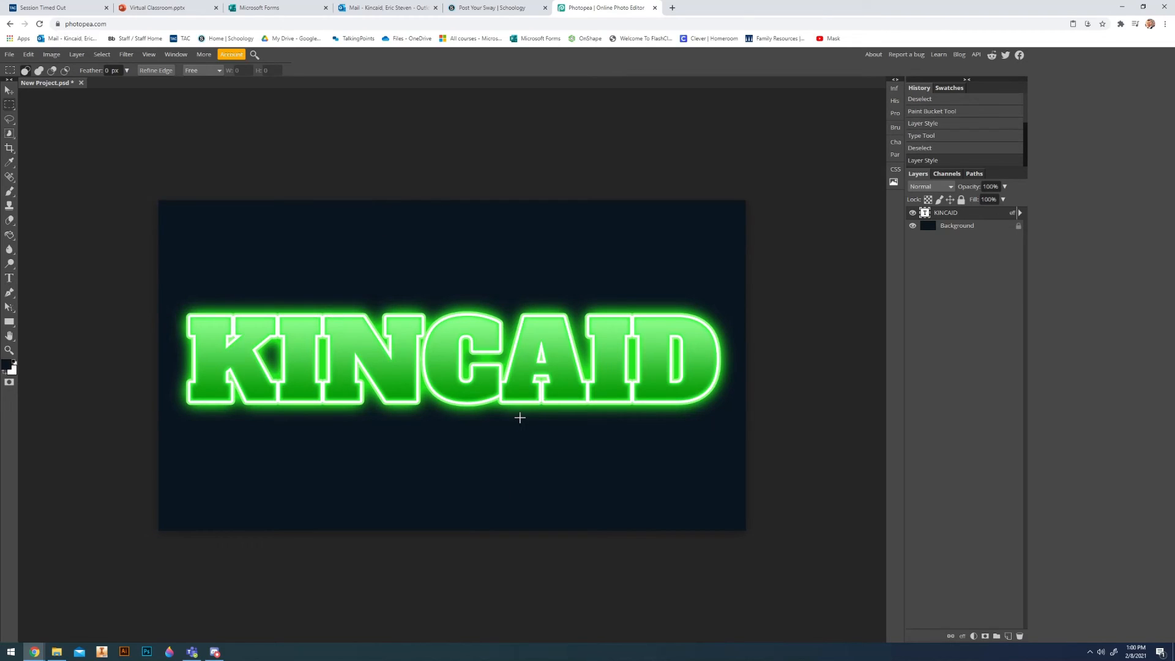